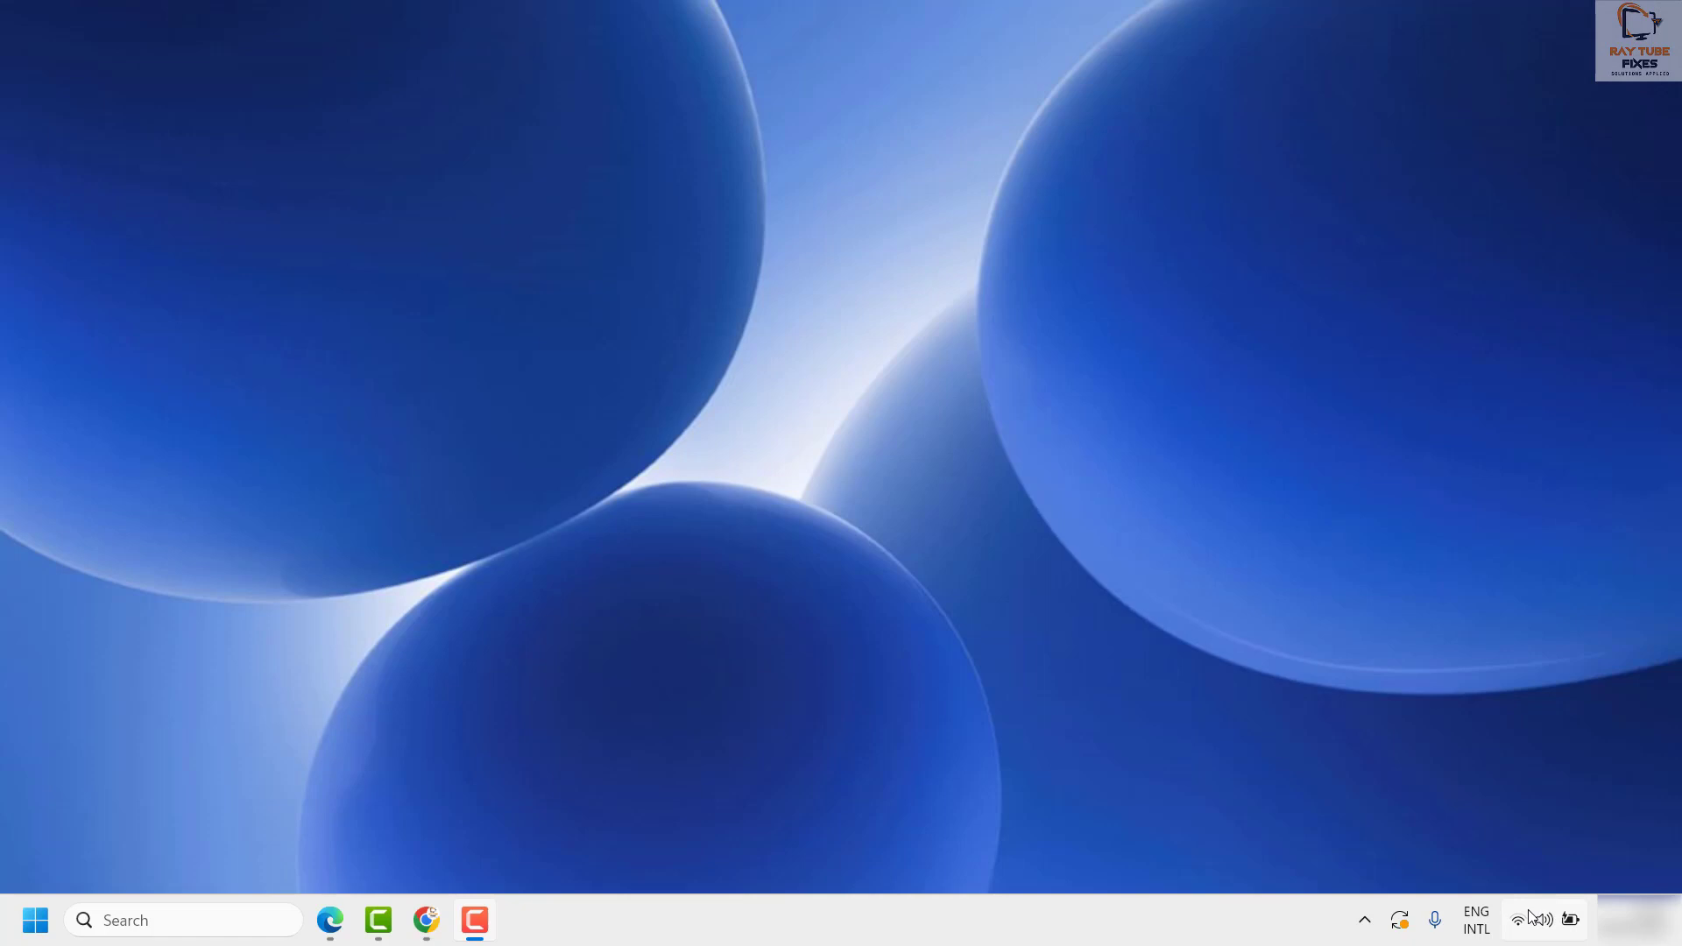
Step: Check the volume in the Windows quick settings panel, then close it
{"action": "mouse_move", "coordinate": [1546, 934]}
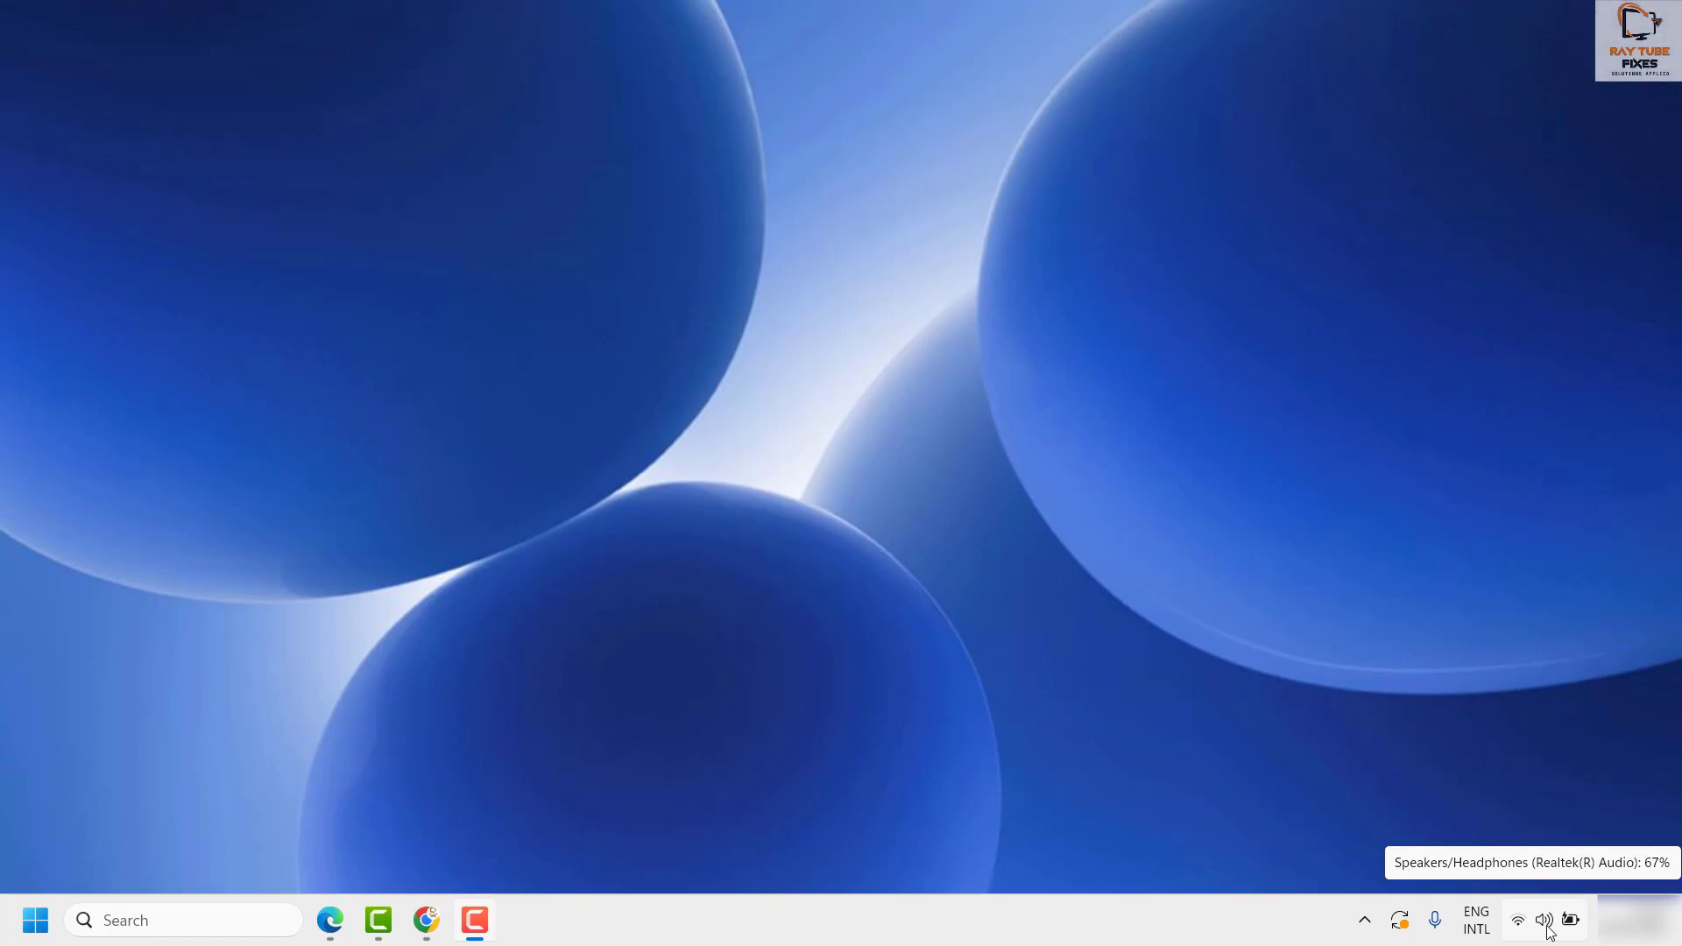
{"action": "left_click", "coordinate": [1546, 929]}
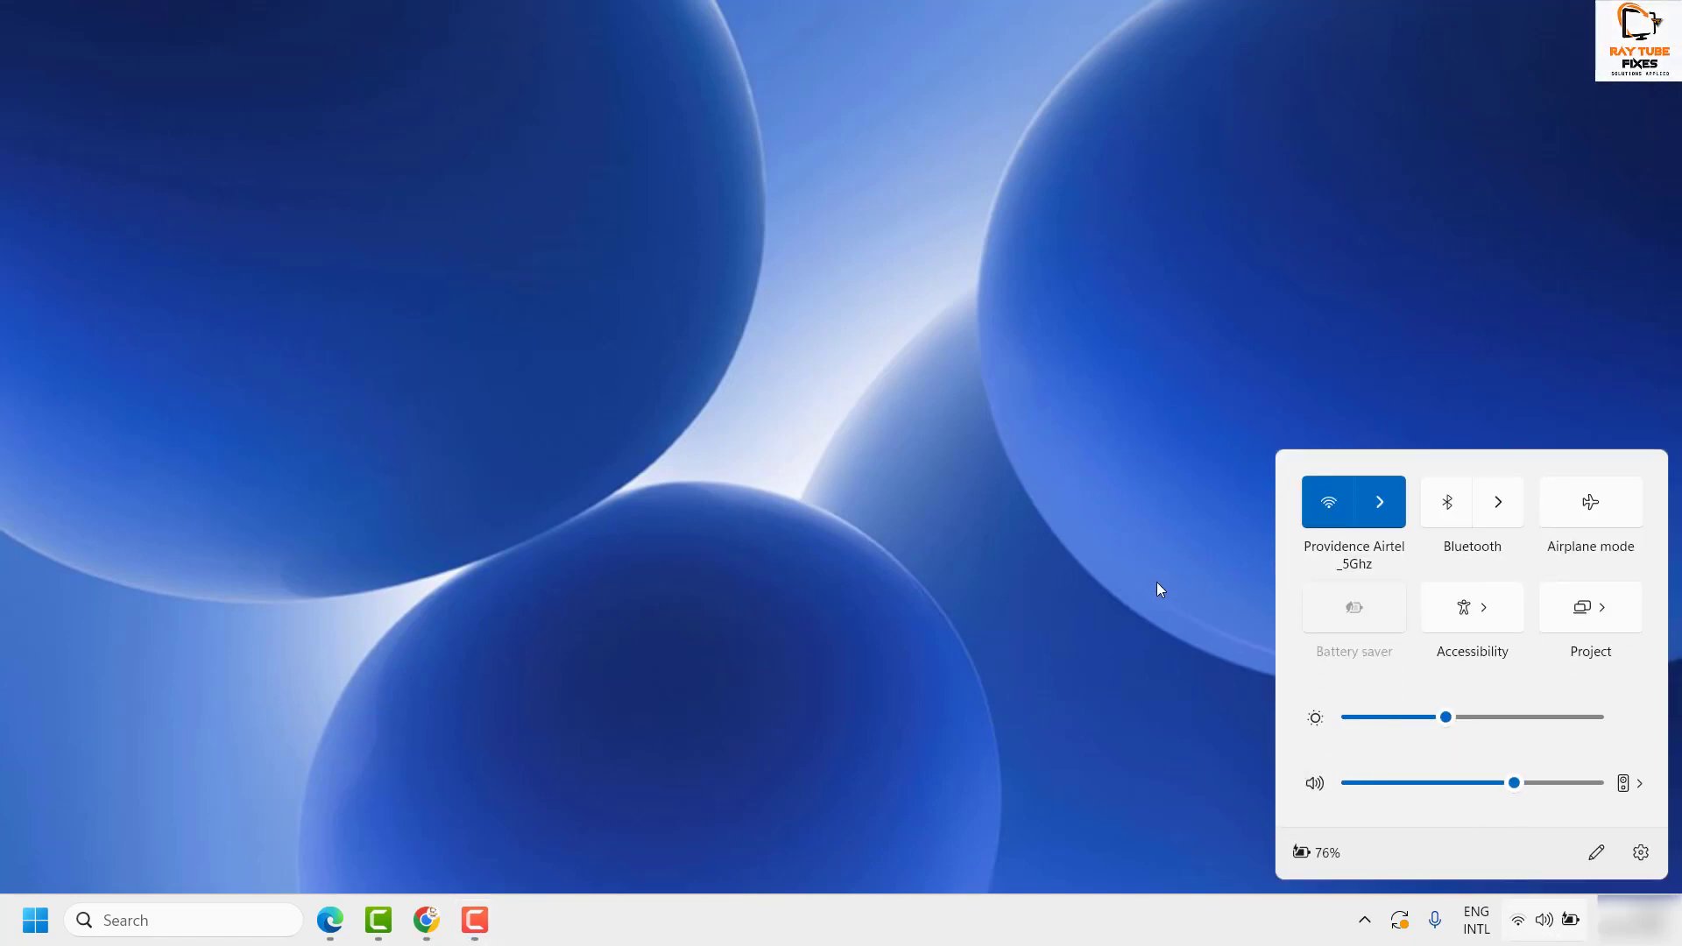
{"action": "left_click", "coordinate": [851, 453]}
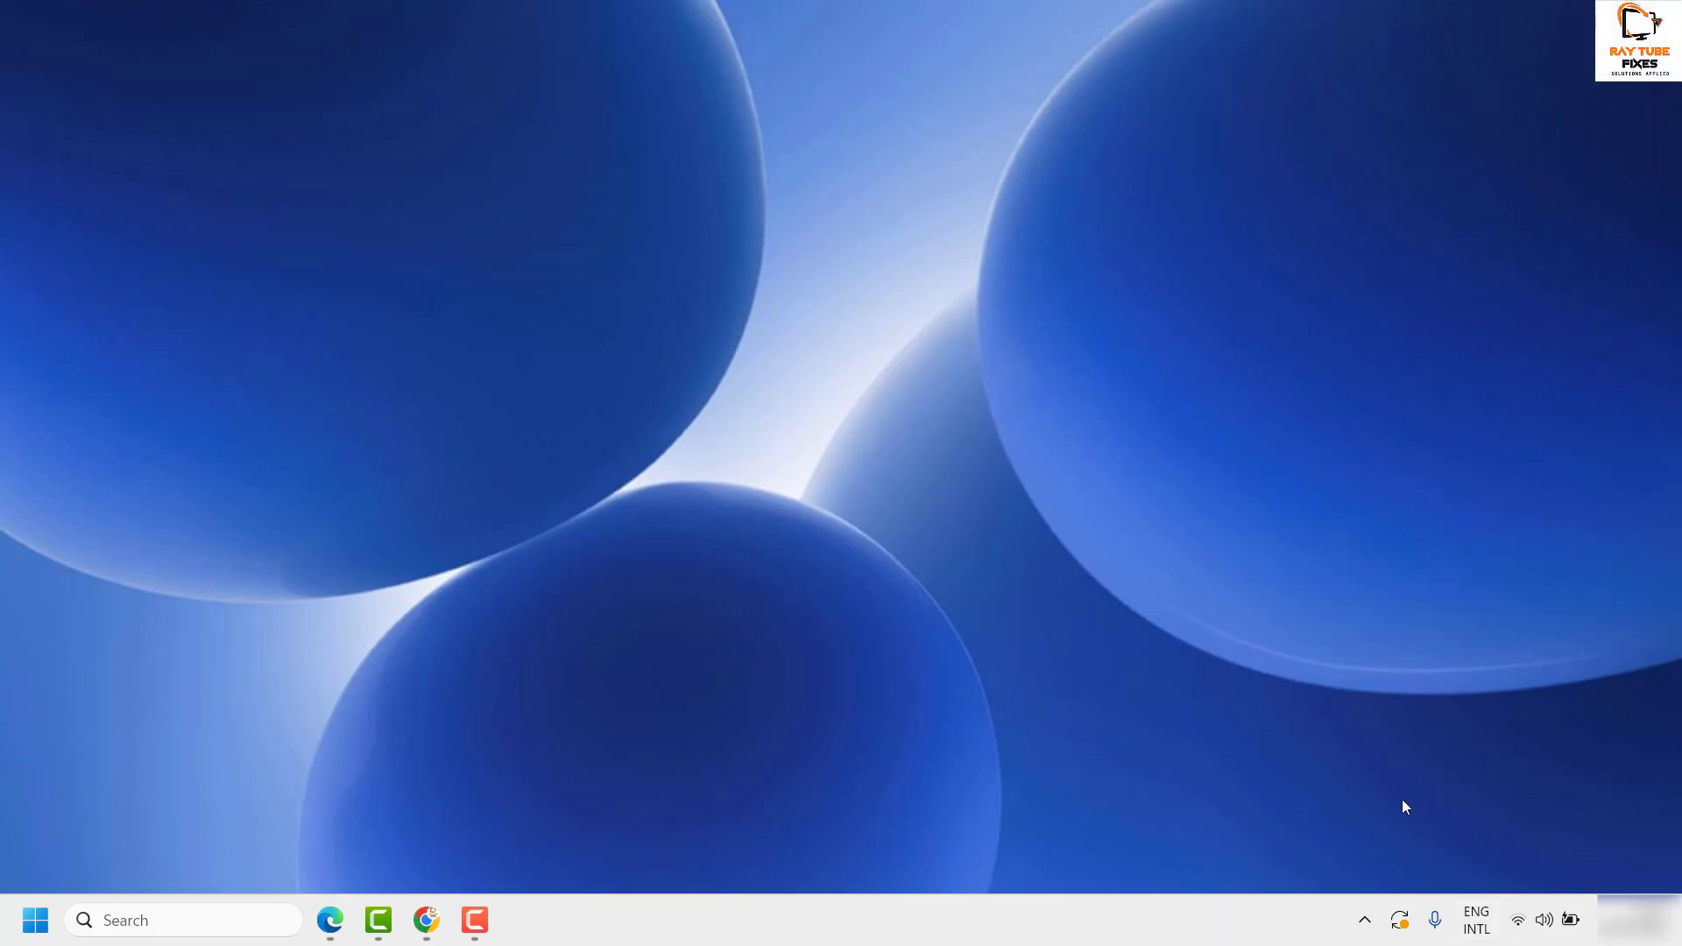
Step: In Chrome, unmute the YouTube site from its tab menu and confirm it
{"action": "left_click", "coordinate": [427, 920]}
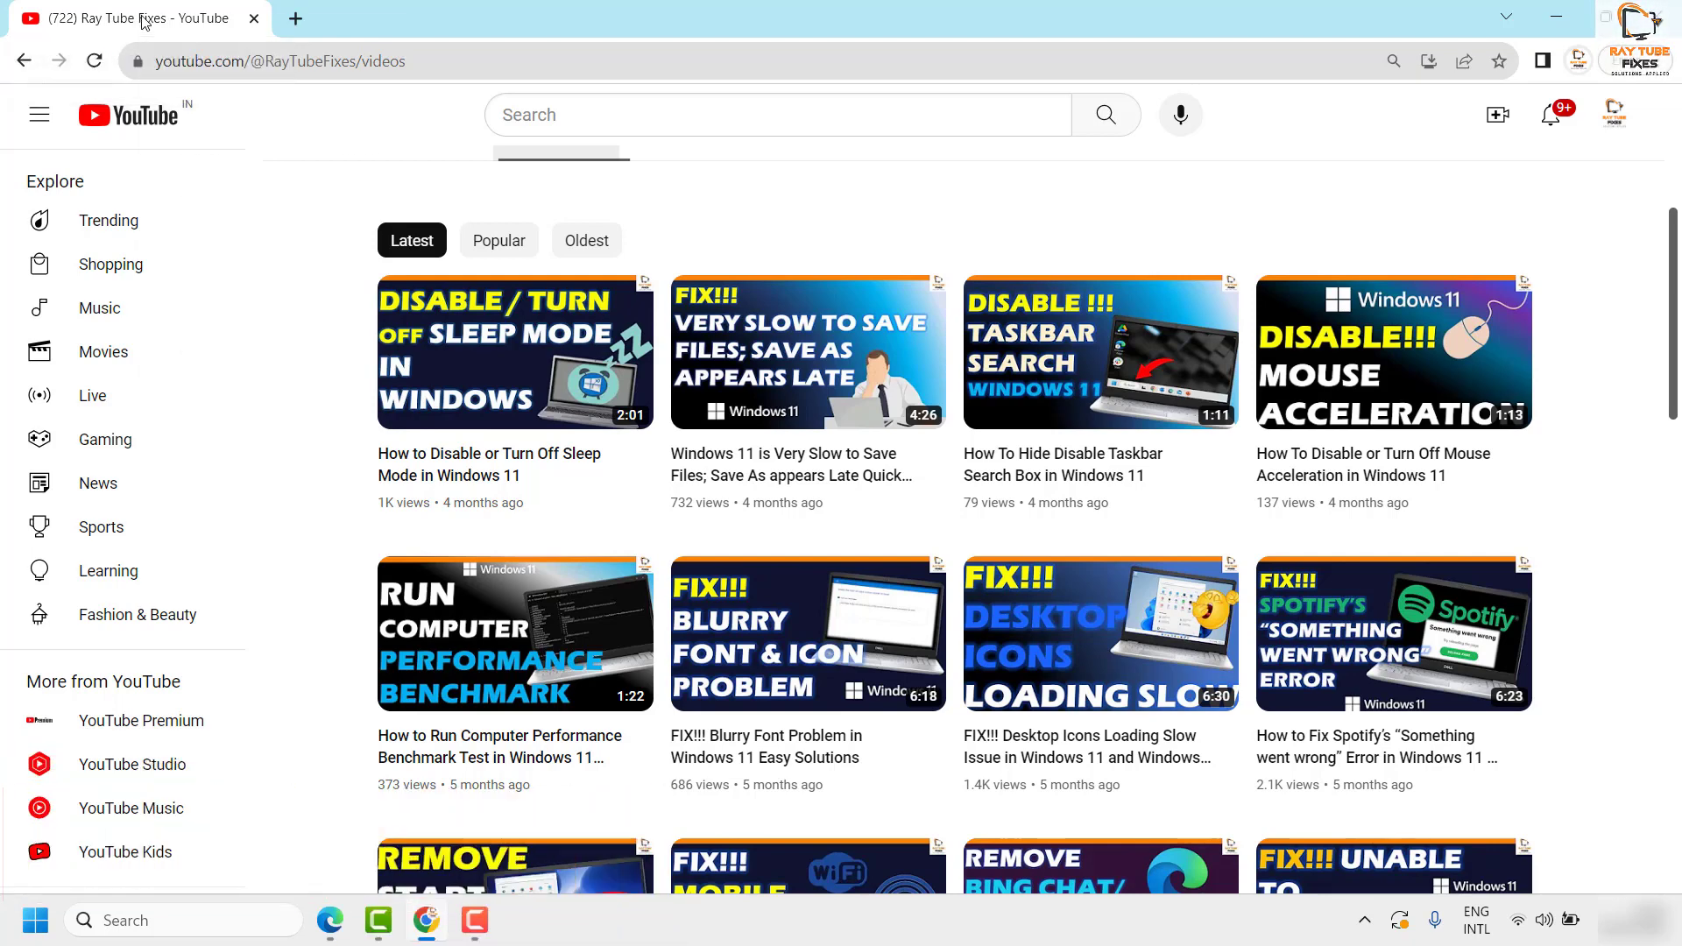
{"action": "right_click", "coordinate": [144, 22]}
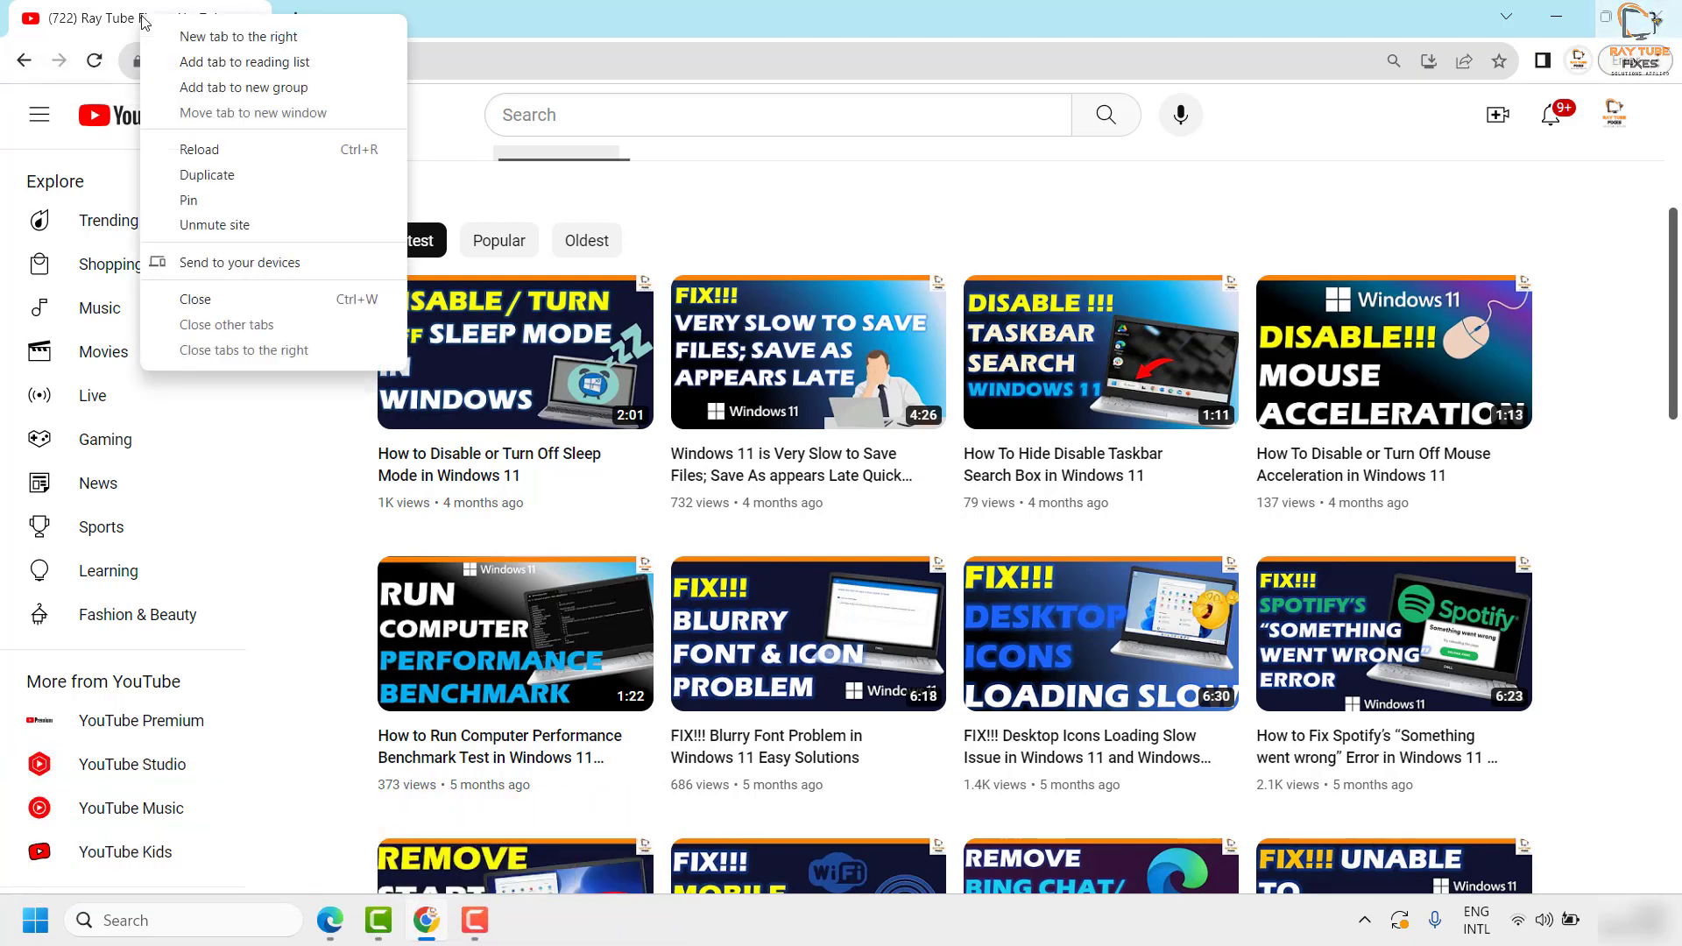
{"action": "left_click", "coordinate": [215, 224]}
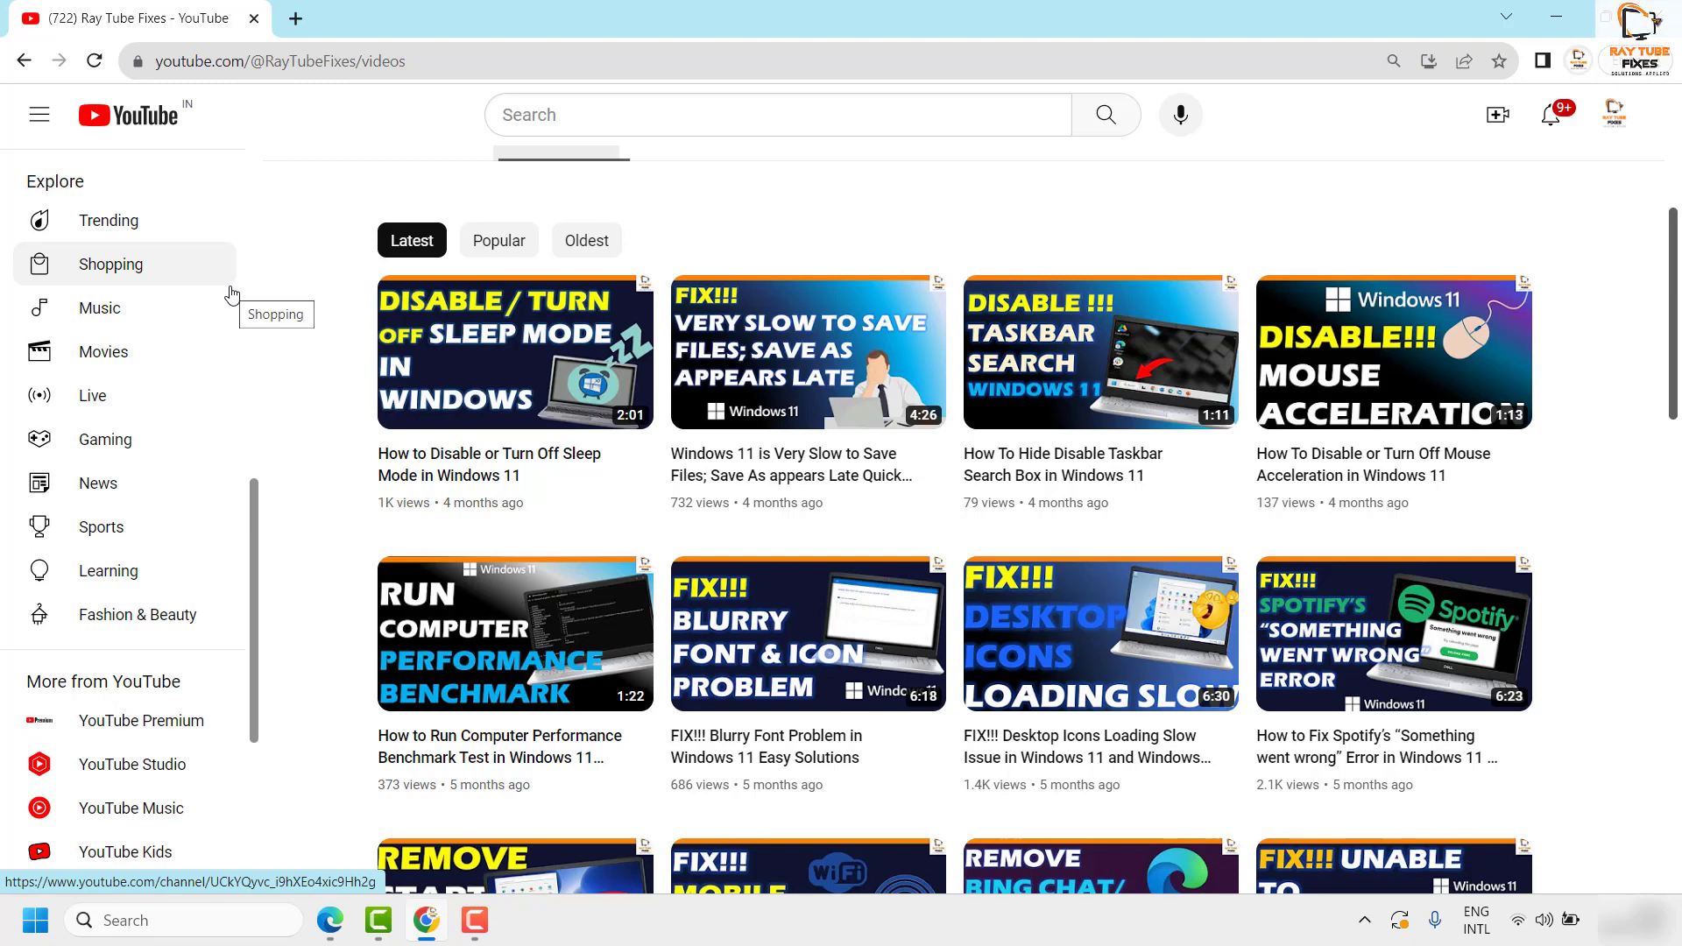
{"action": "right_click", "coordinate": [149, 18]}
{"action": "left_click", "coordinate": [760, 17]}
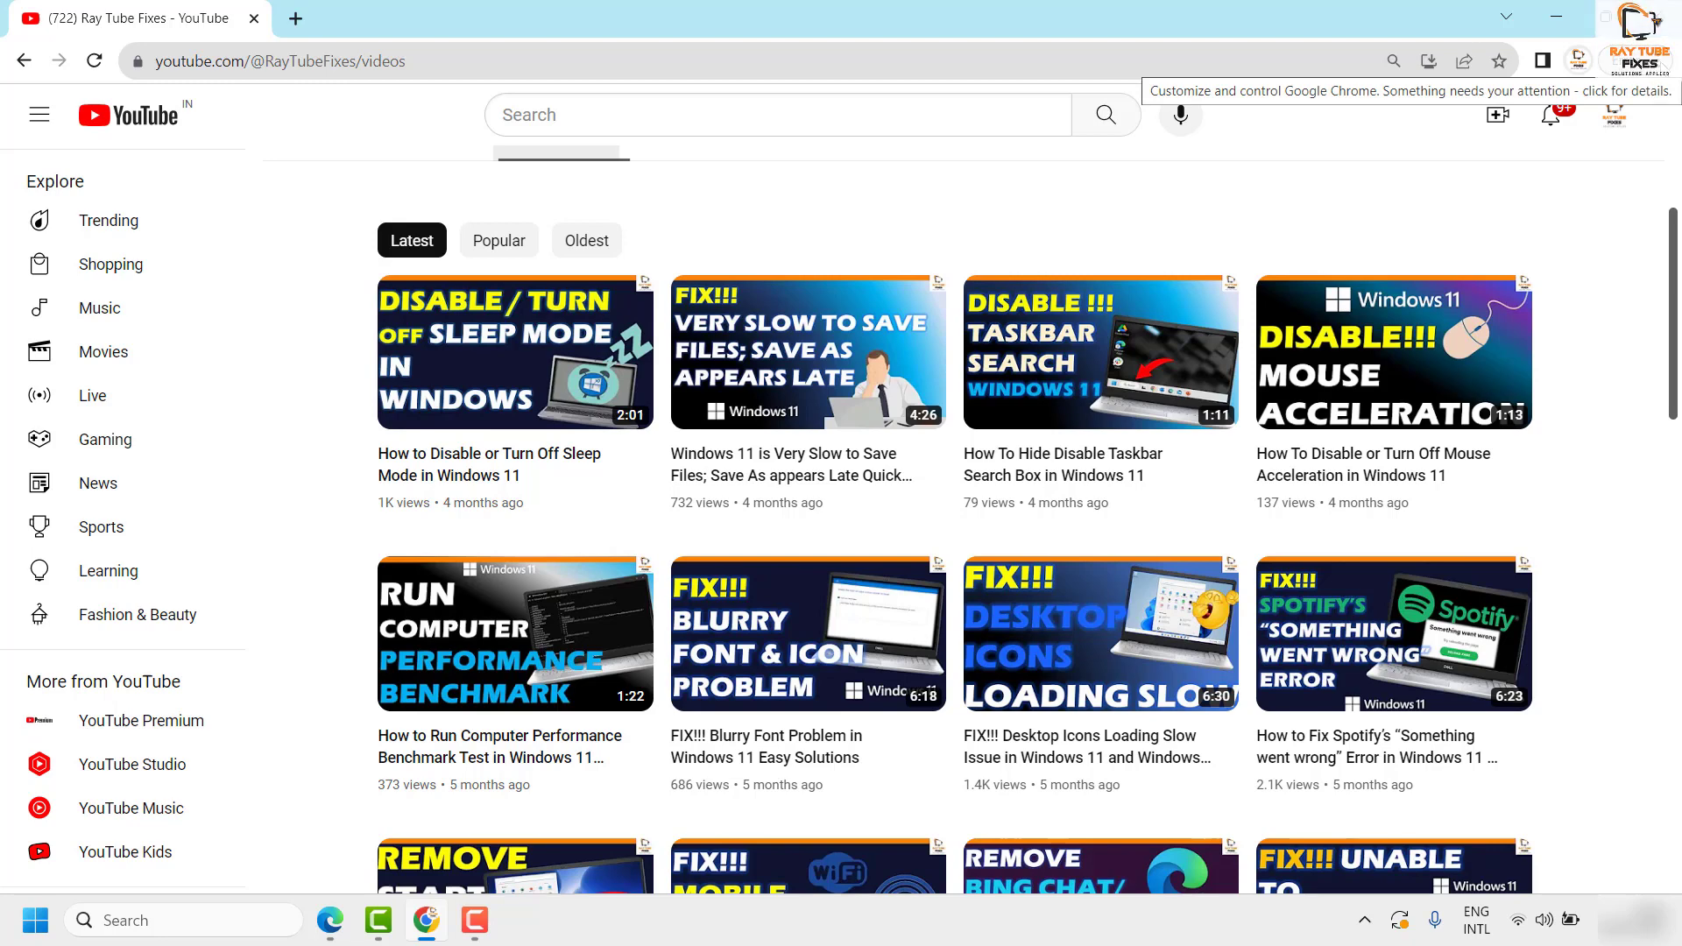
Step: Go to Settings > Privacy and security > Site settings and scroll to Additional content settings
{"action": "left_click", "coordinate": [1658, 61]}
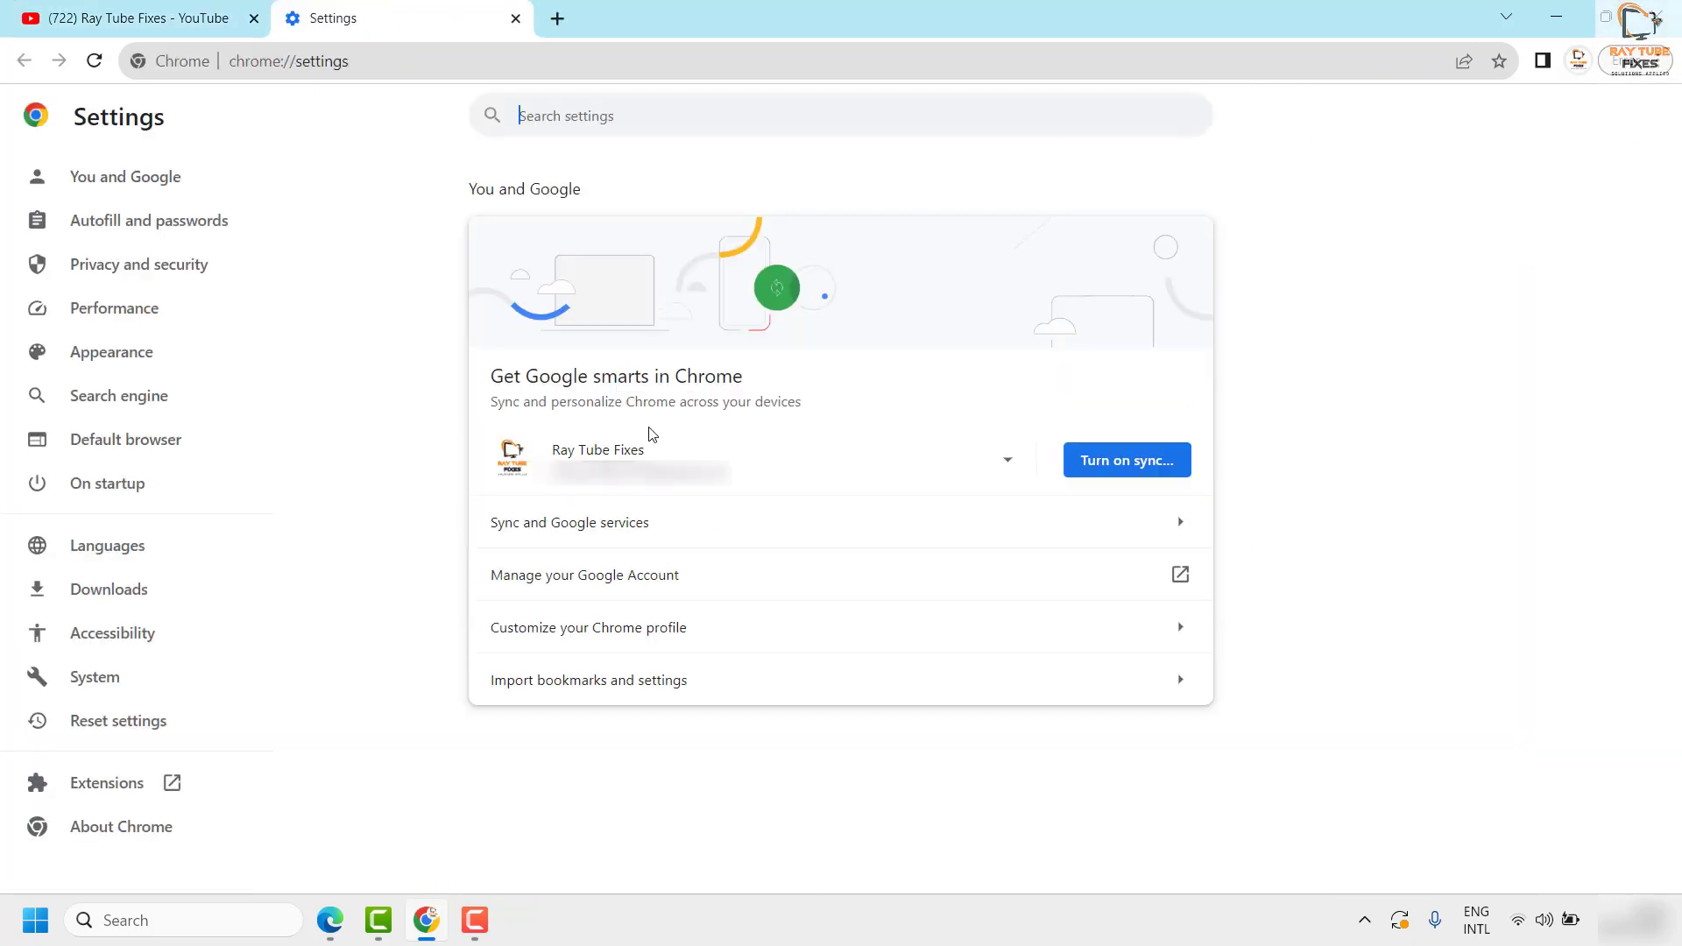
{"action": "left_click", "coordinate": [159, 283]}
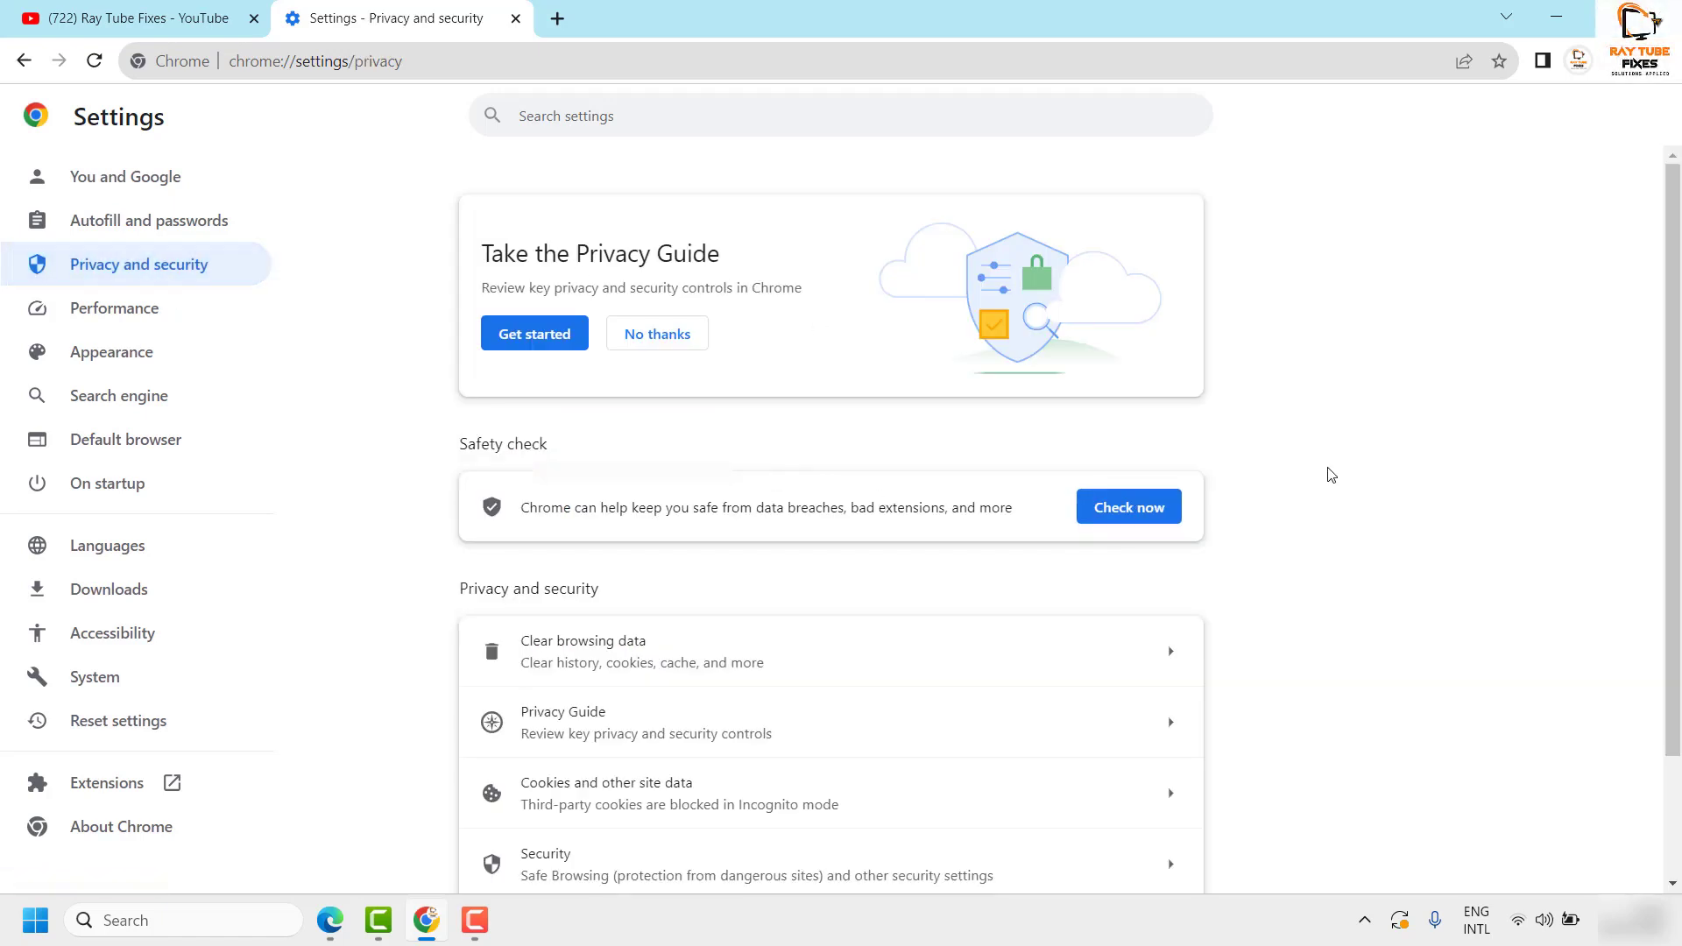
{"action": "scroll", "coordinate": [1328, 474], "scroll_direction": "down", "scroll_amount": 2}
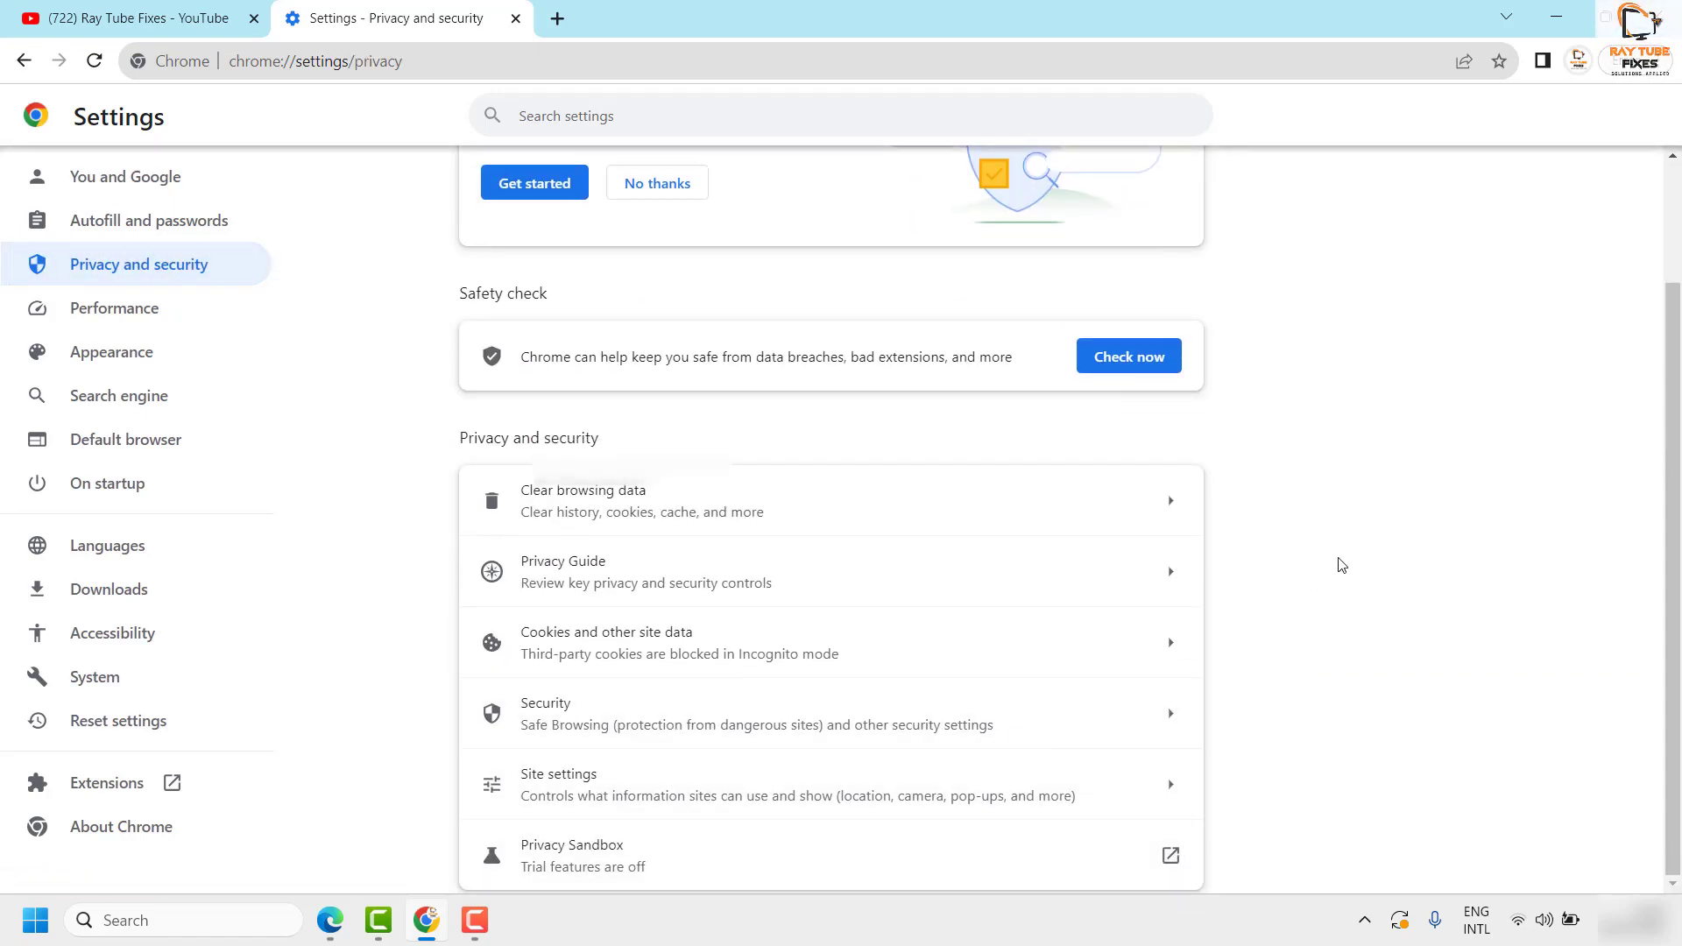
{"action": "left_click", "coordinate": [675, 795]}
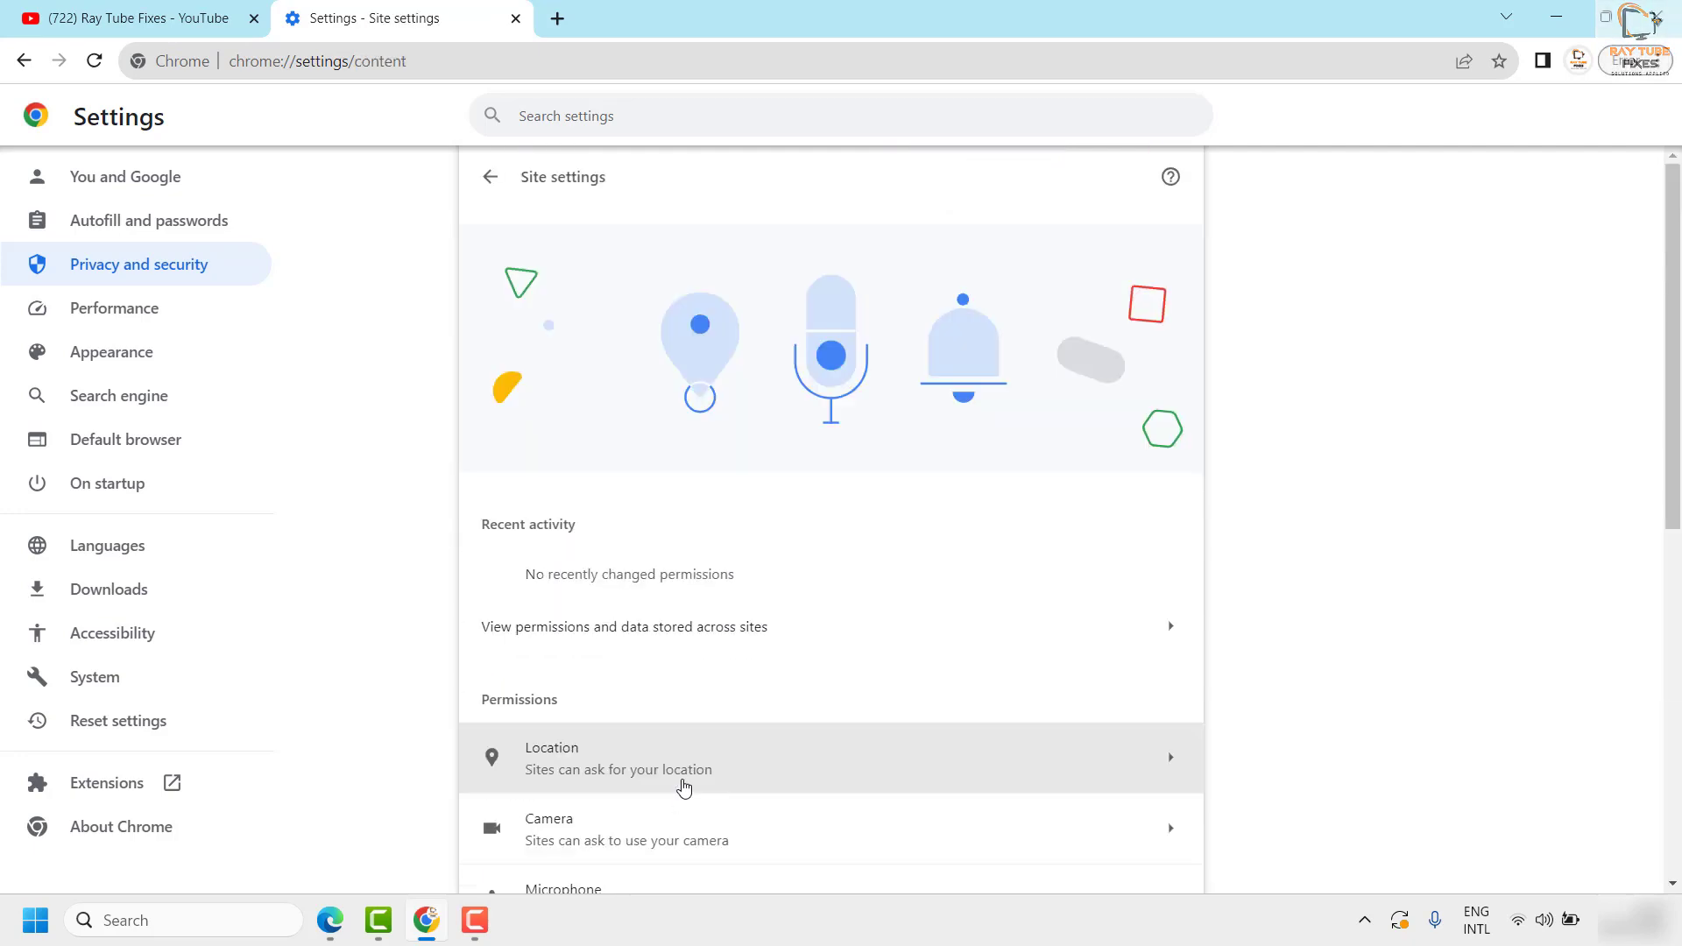
{"action": "scroll", "coordinate": [902, 579], "scroll_direction": "down", "scroll_amount": 5}
{"action": "scroll", "coordinate": [907, 582], "scroll_direction": "down", "scroll_amount": 3}
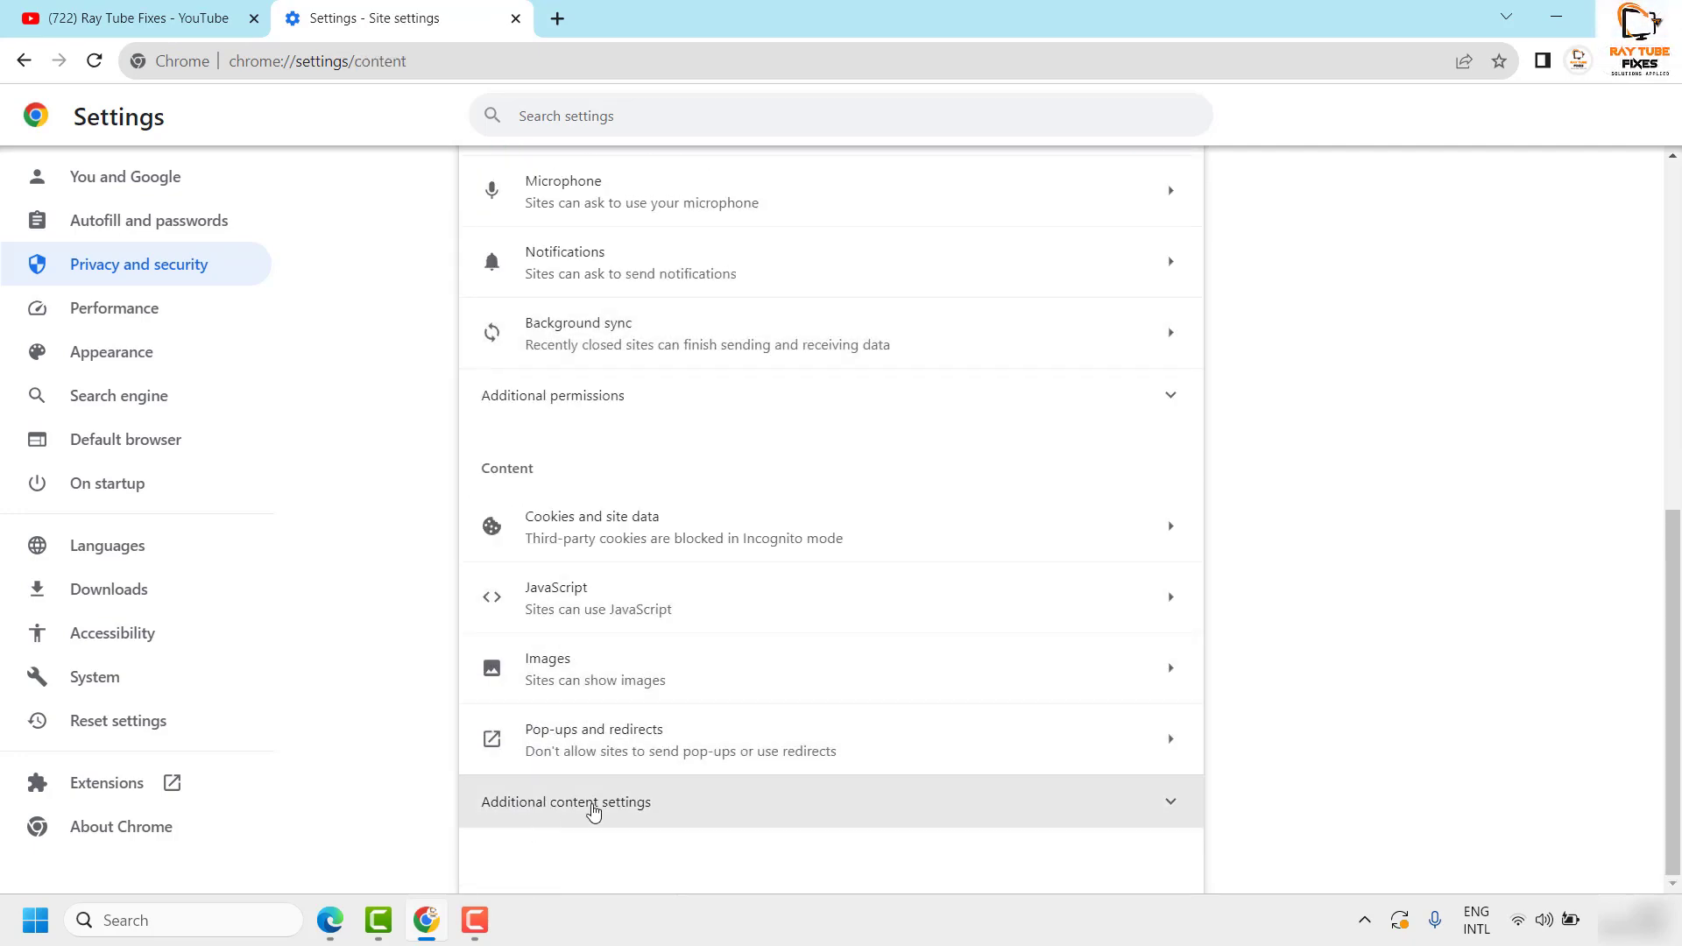
{"action": "scroll", "coordinate": [744, 652], "scroll_direction": "down", "scroll_amount": 4}
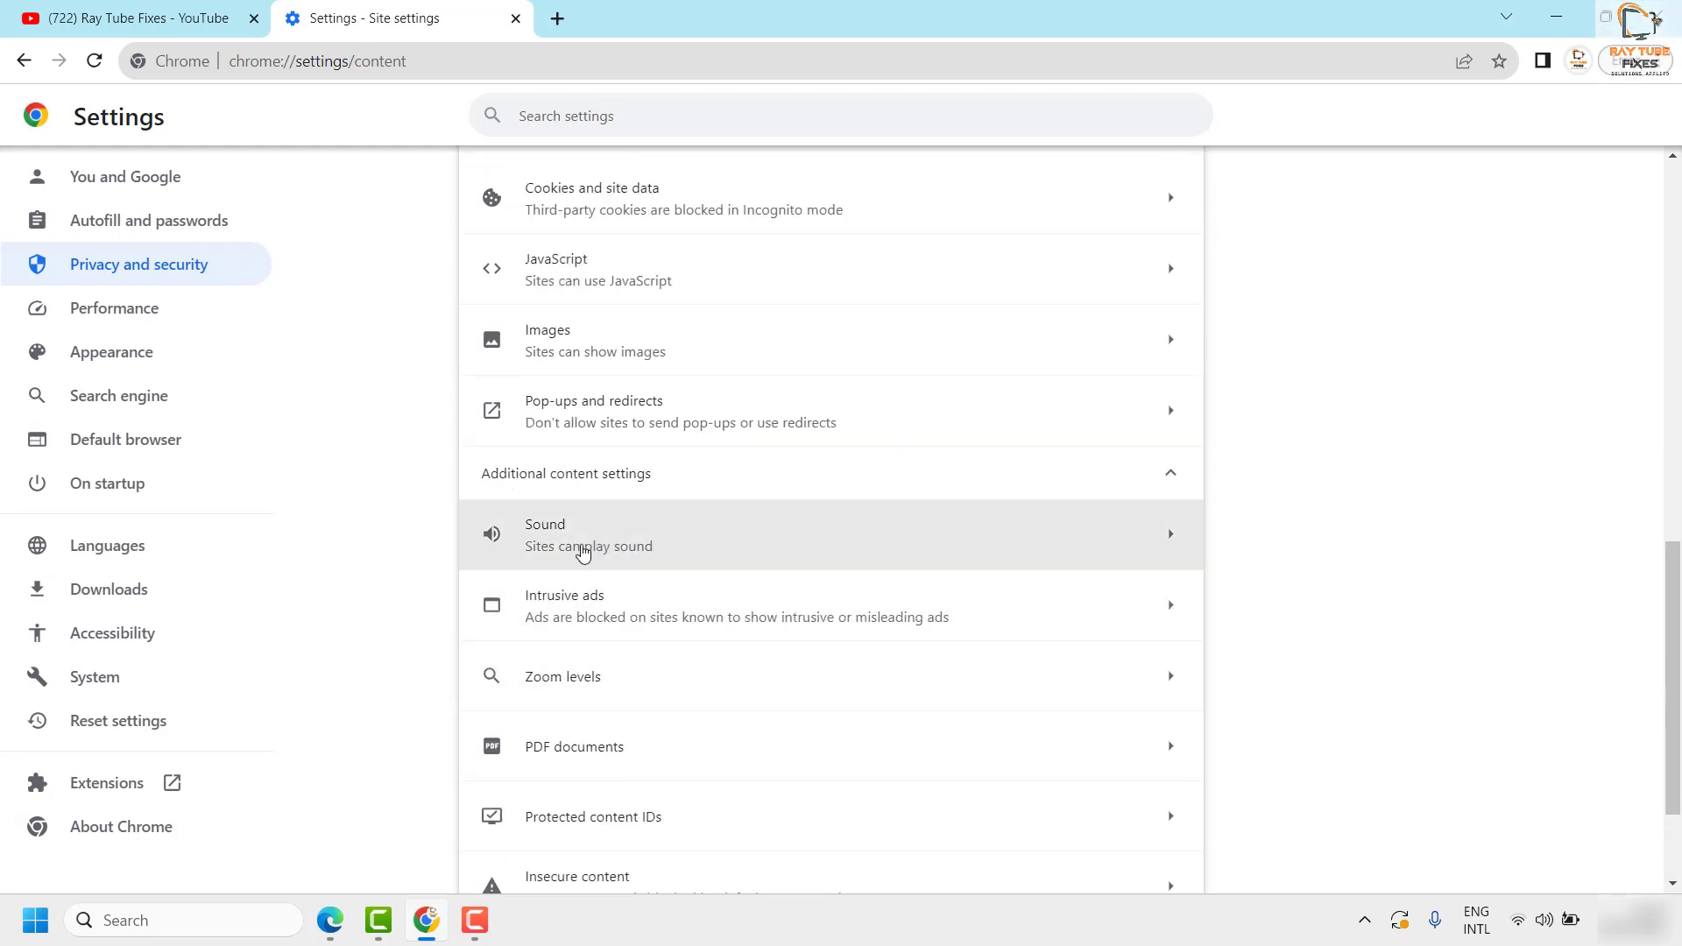
Step: Verify Sound is set to 'Sites can play sound' with no blocked sites, then close Settings
{"action": "left_click", "coordinate": [637, 536]}
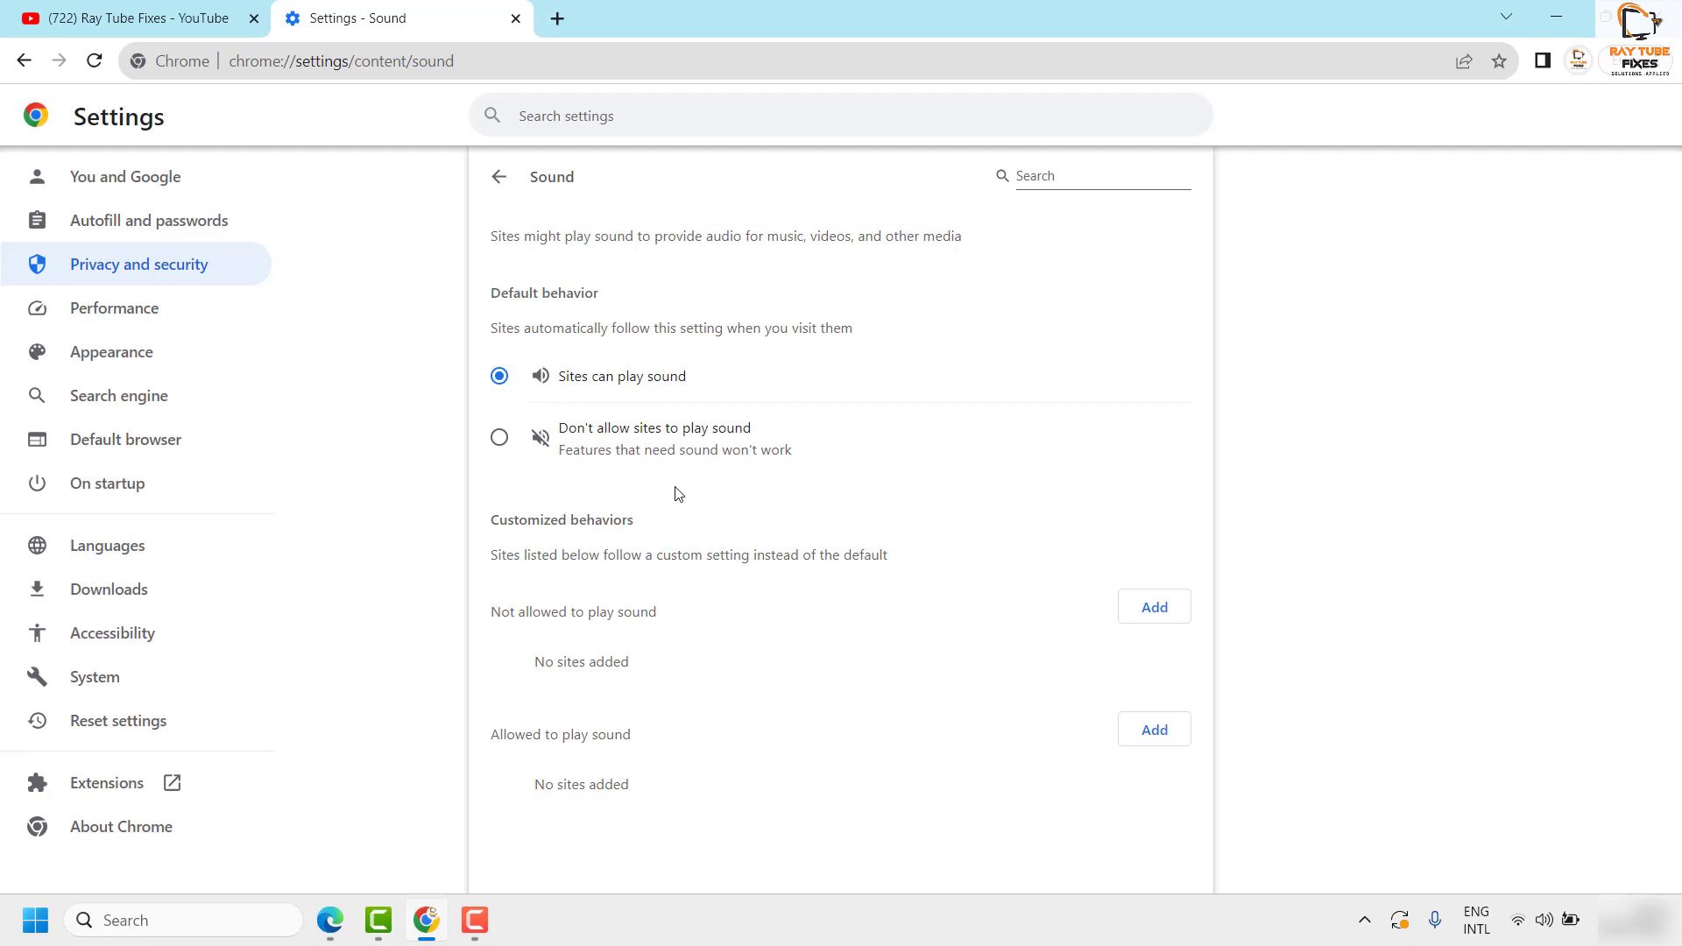
{"action": "left_click", "coordinate": [1164, 615]}
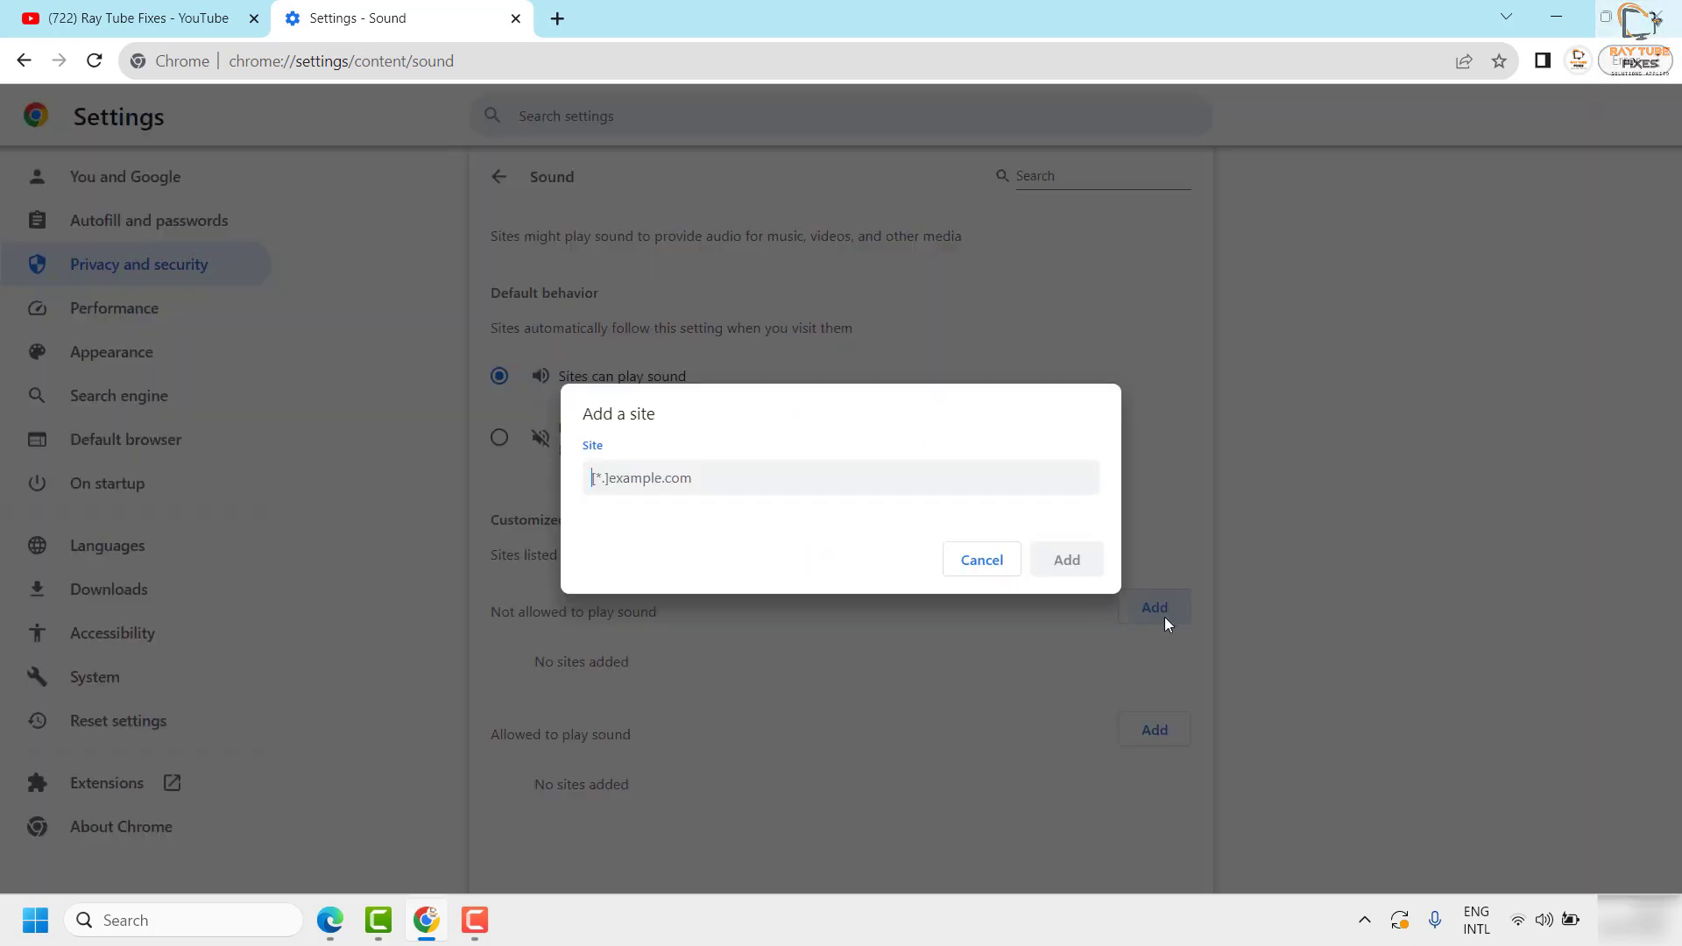
{"action": "left_click", "coordinate": [972, 563]}
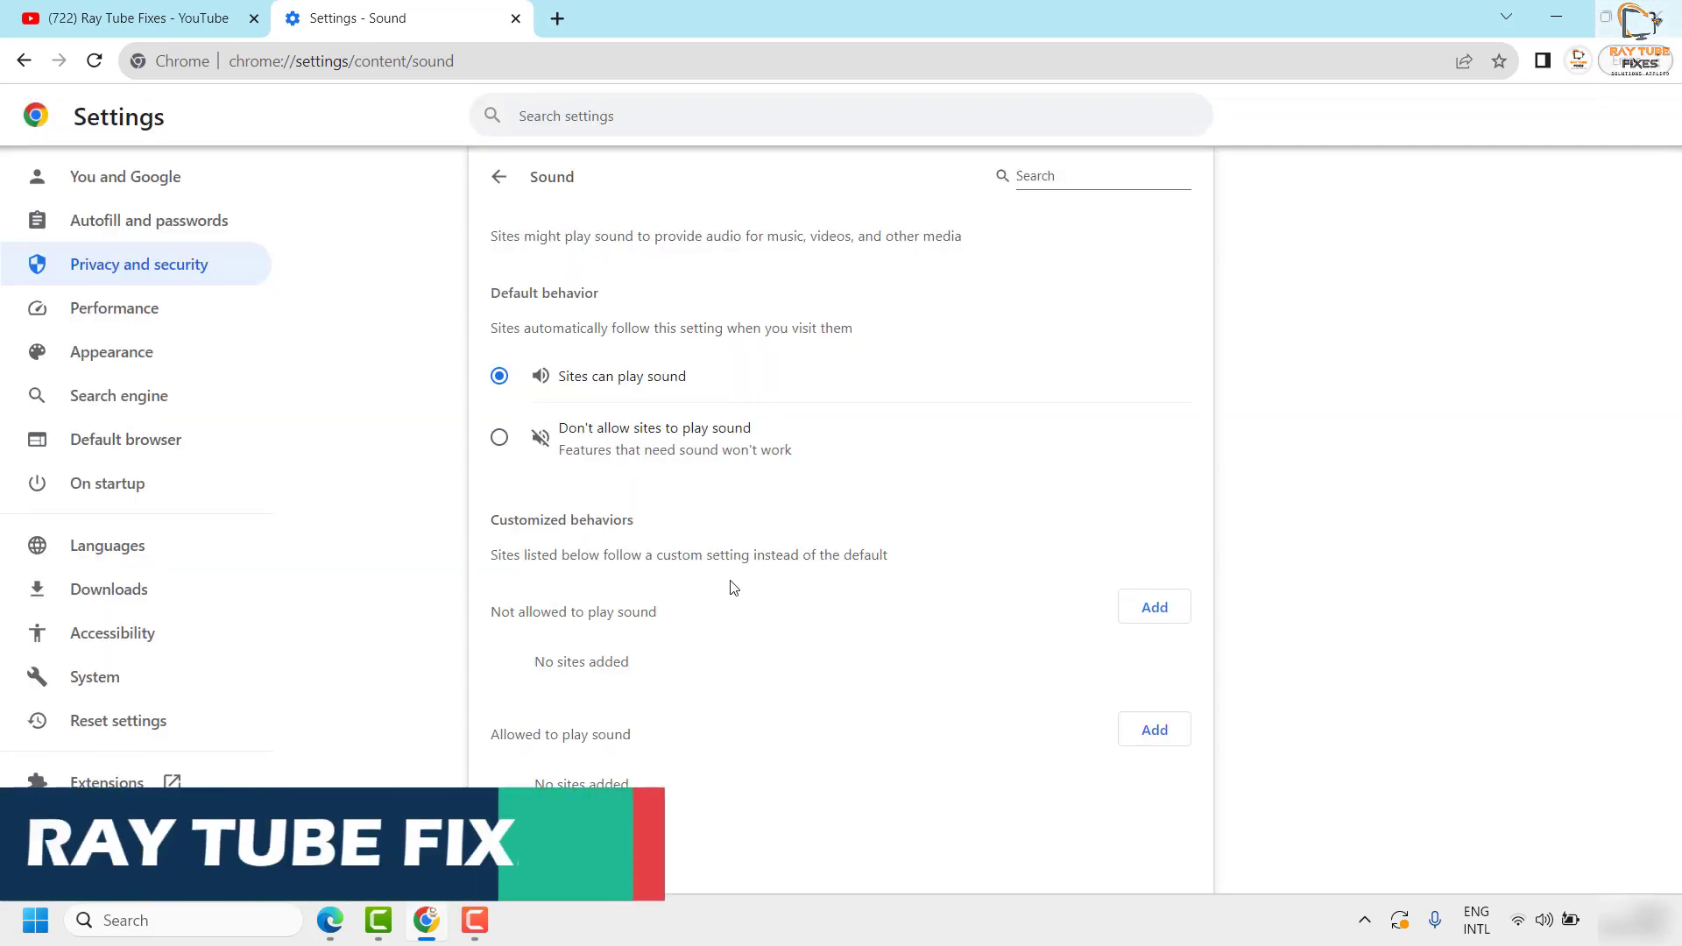
{"action": "left_click", "coordinate": [1156, 617]}
{"action": "left_click", "coordinate": [988, 568]}
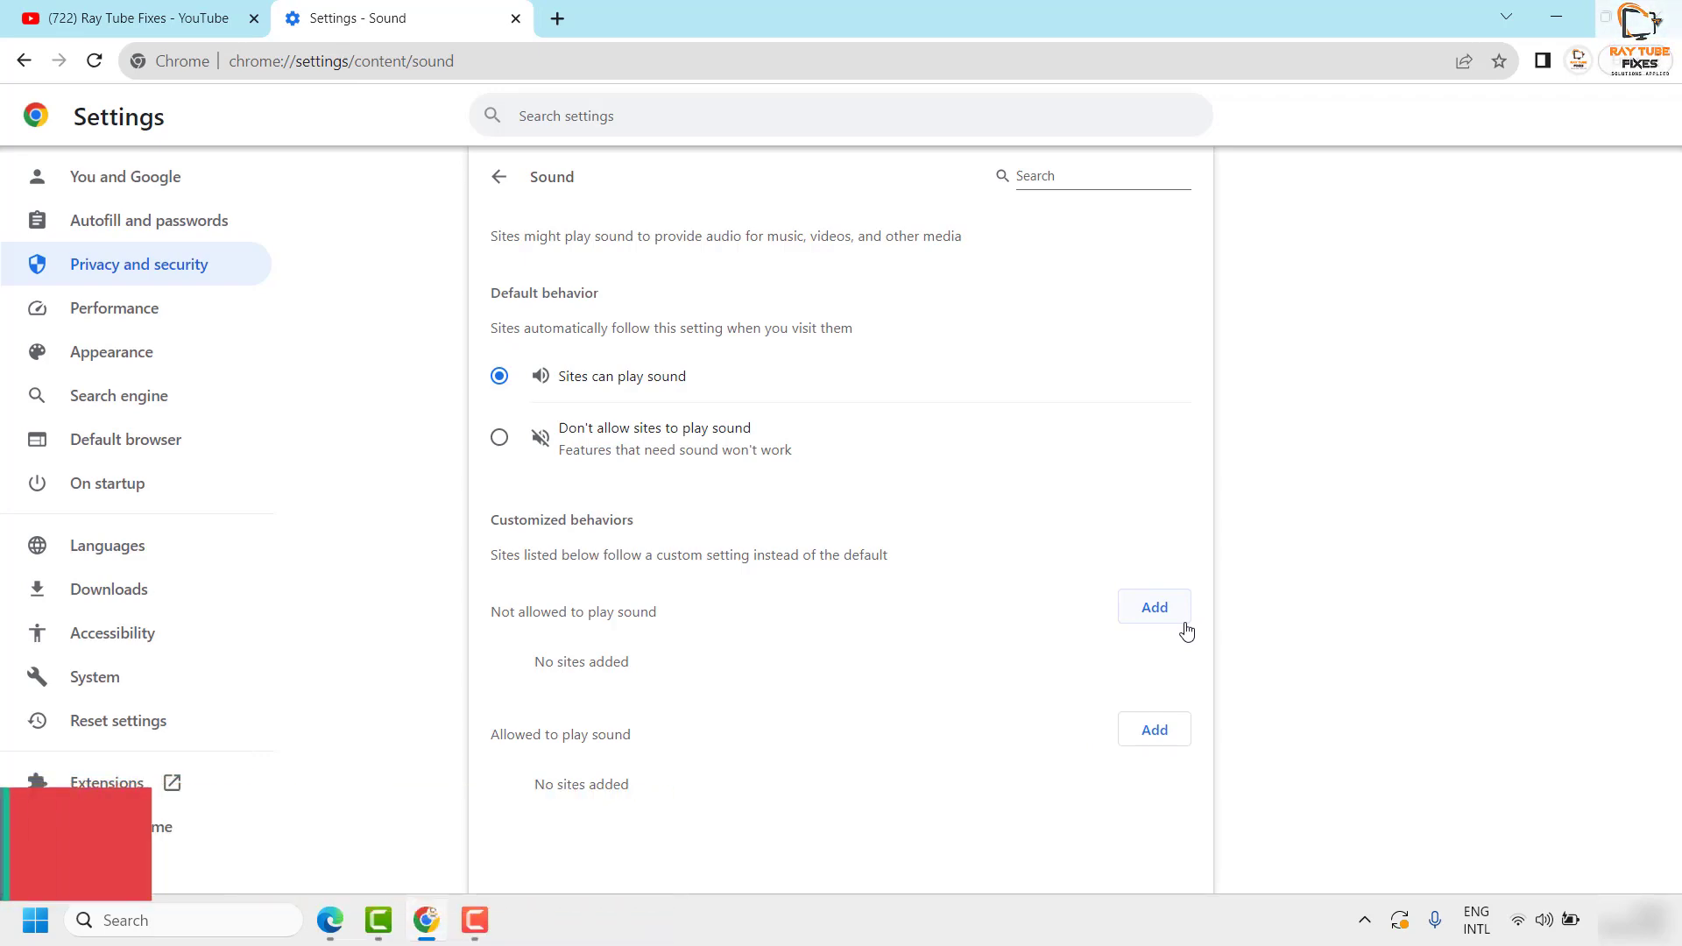
{"action": "left_click", "coordinate": [515, 18]}
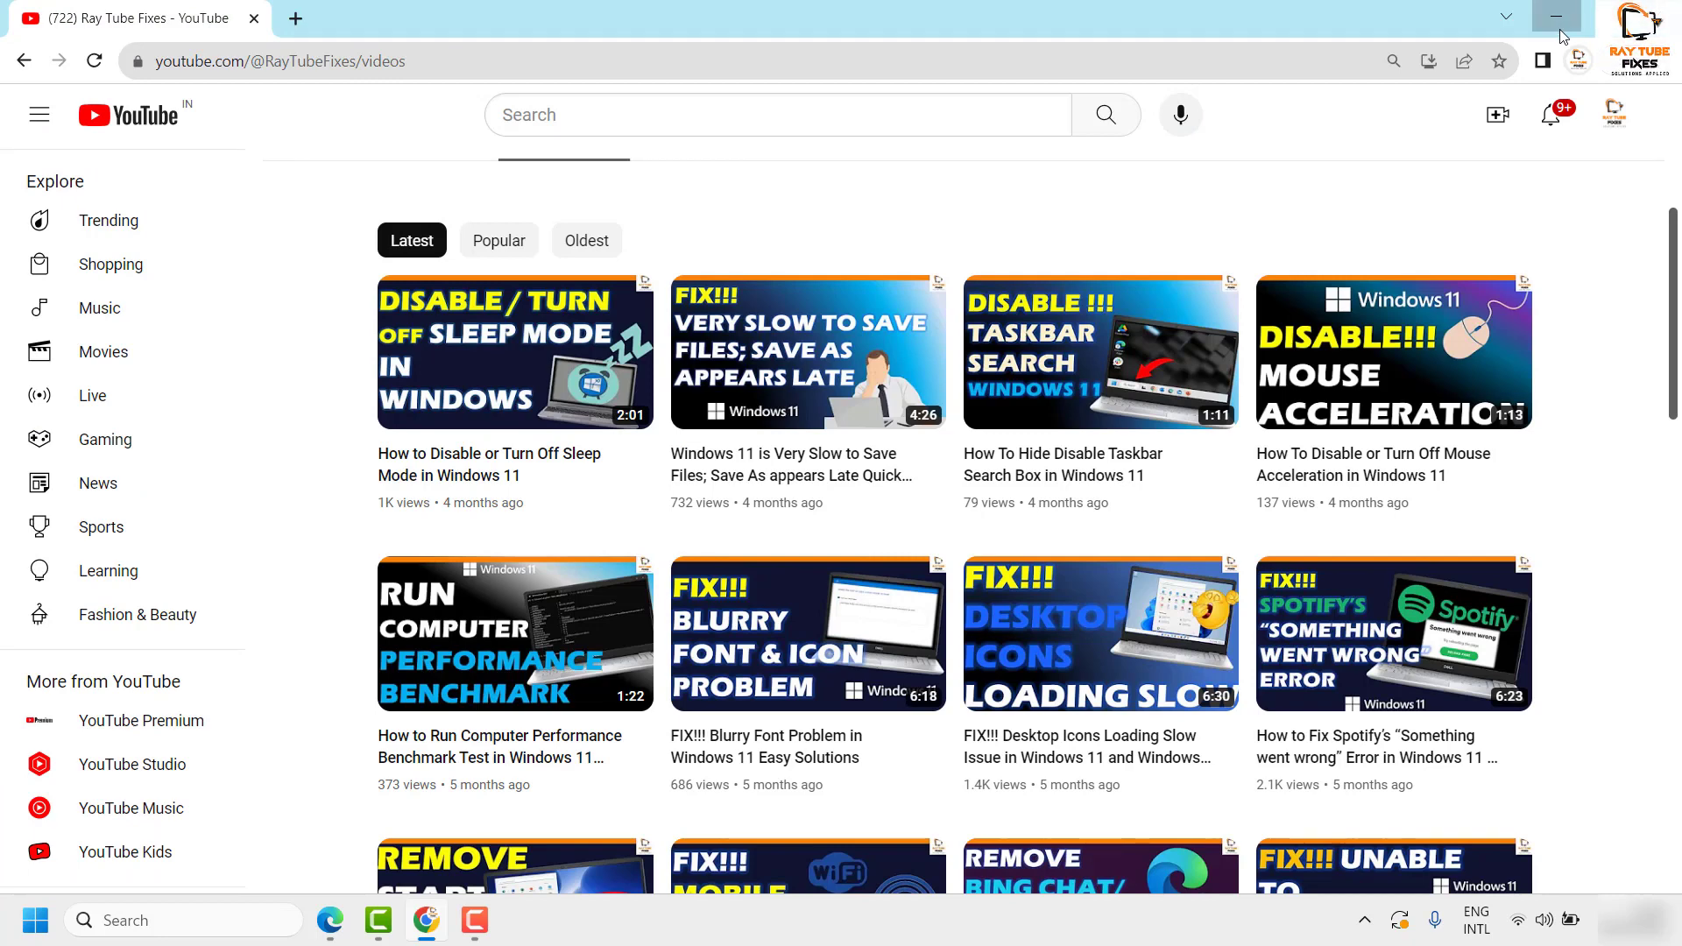
Step: Minimise Chrome and open the Windows Volume mixer from the tray speaker icon
{"action": "left_click", "coordinate": [1557, 18]}
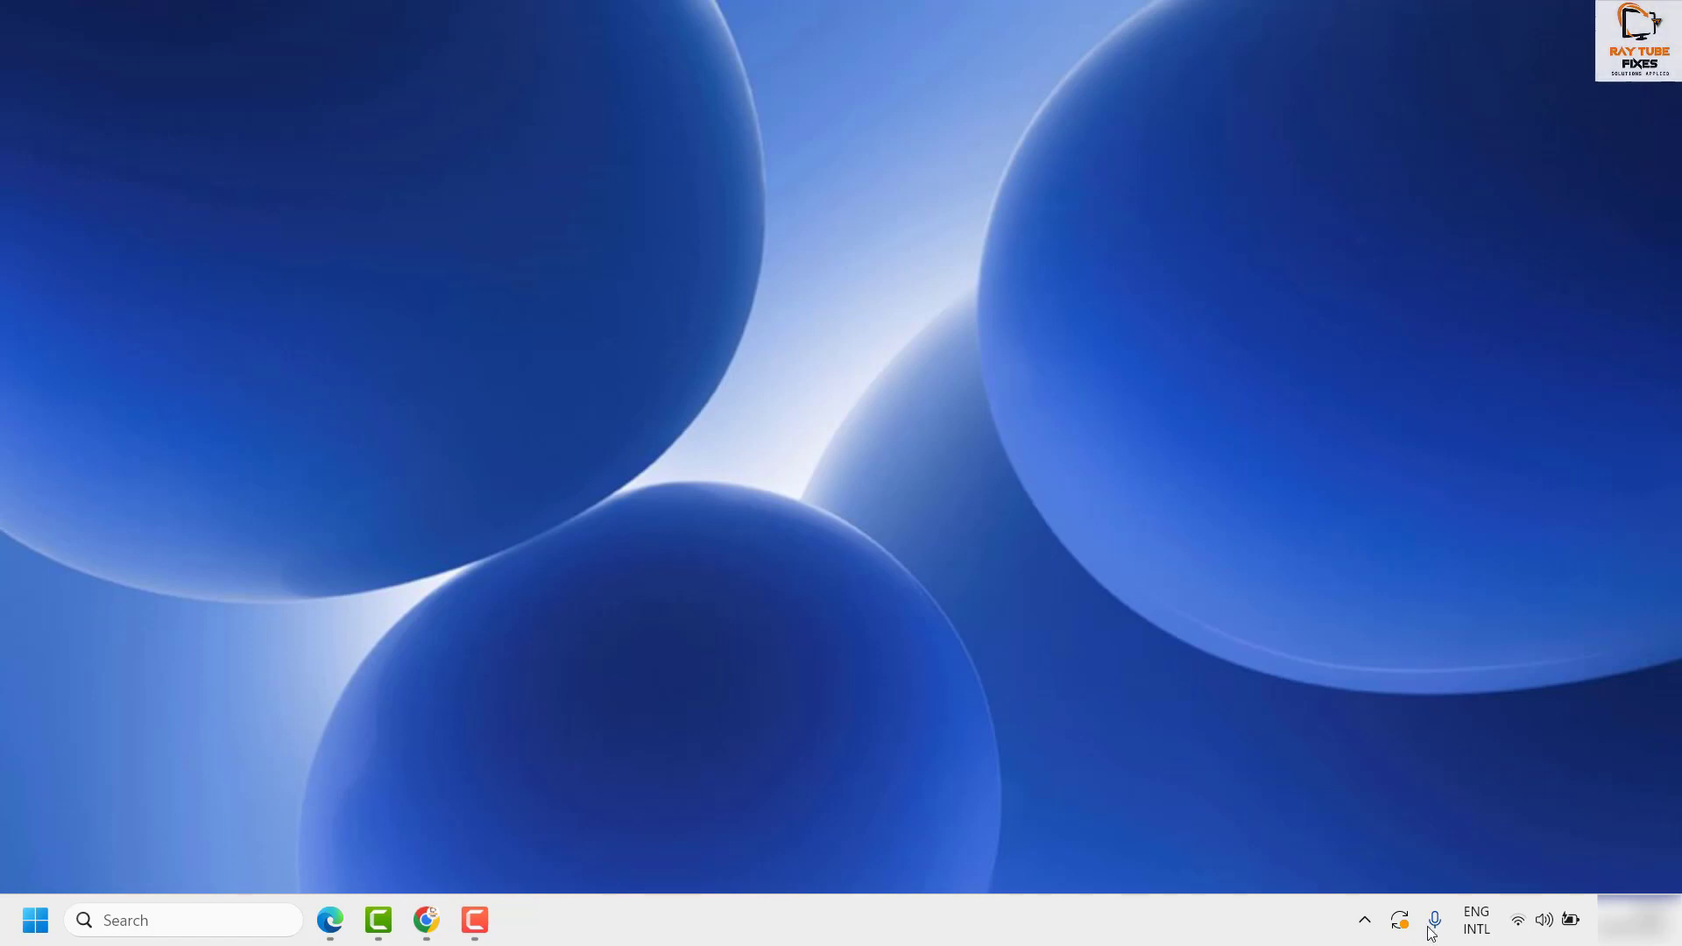
{"action": "right_click", "coordinate": [1546, 921]}
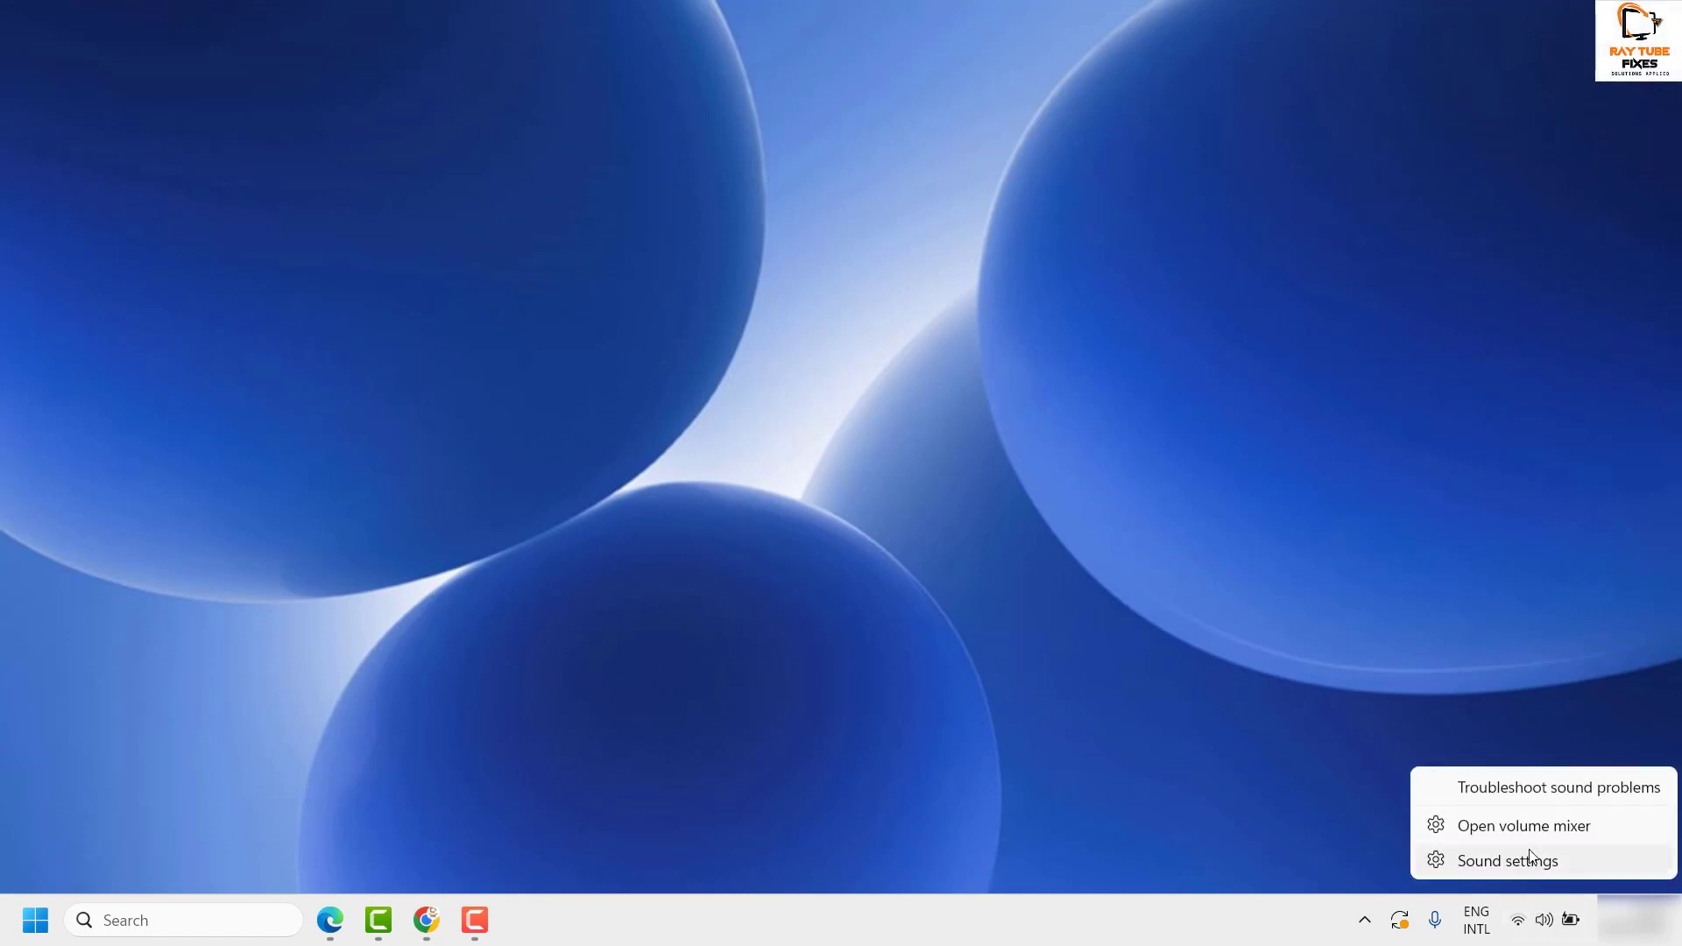
{"action": "left_click", "coordinate": [1498, 832]}
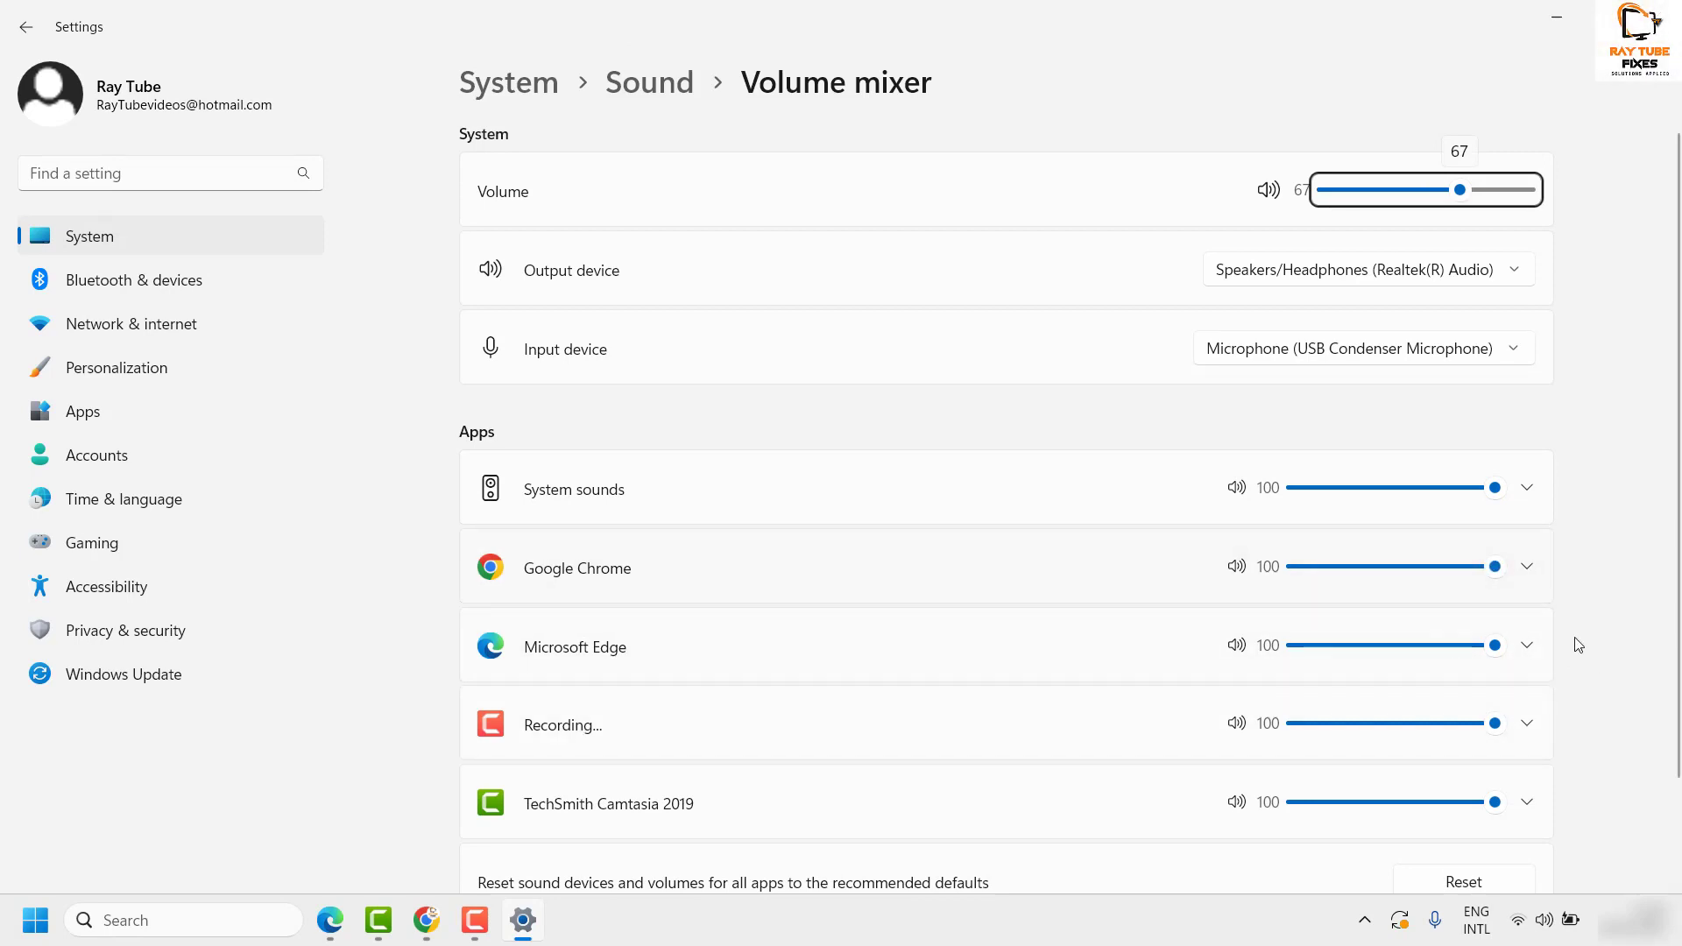
Step: Keep Google Chrome's mixer volume at 100 on Default devices, then minimise Settings
{"action": "left_click", "coordinate": [1526, 568]}
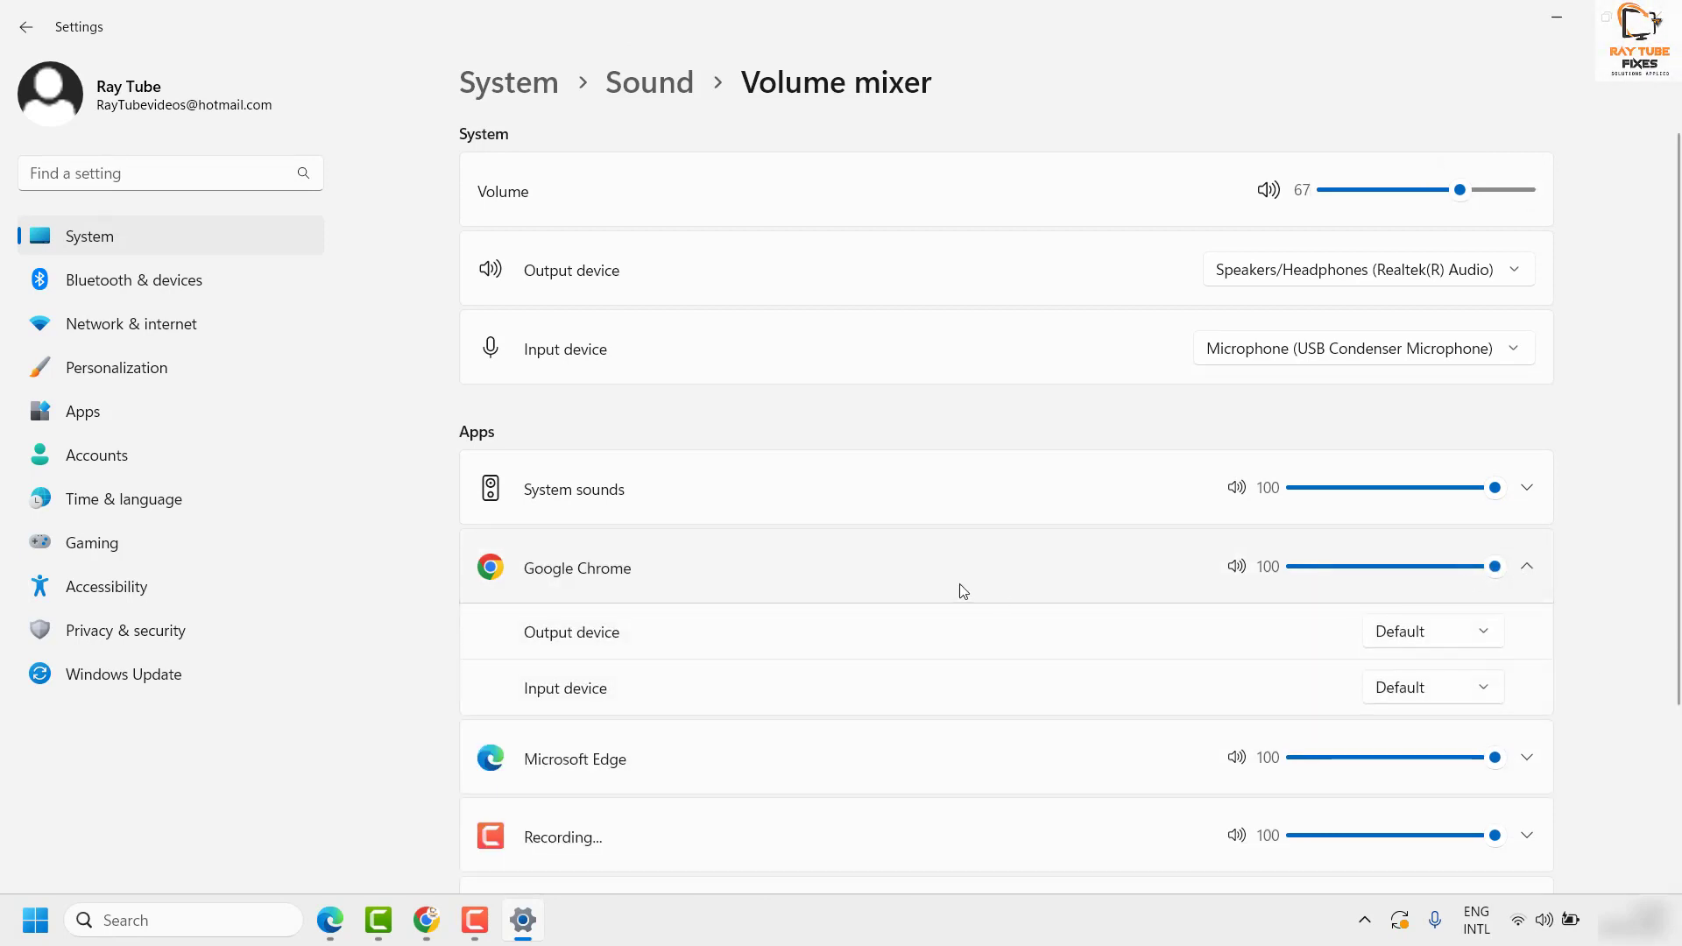
{"action": "left_click", "coordinate": [1528, 571]}
{"action": "left_click_drag", "start_coordinate": [1493, 567], "coordinate": [1524, 580]}
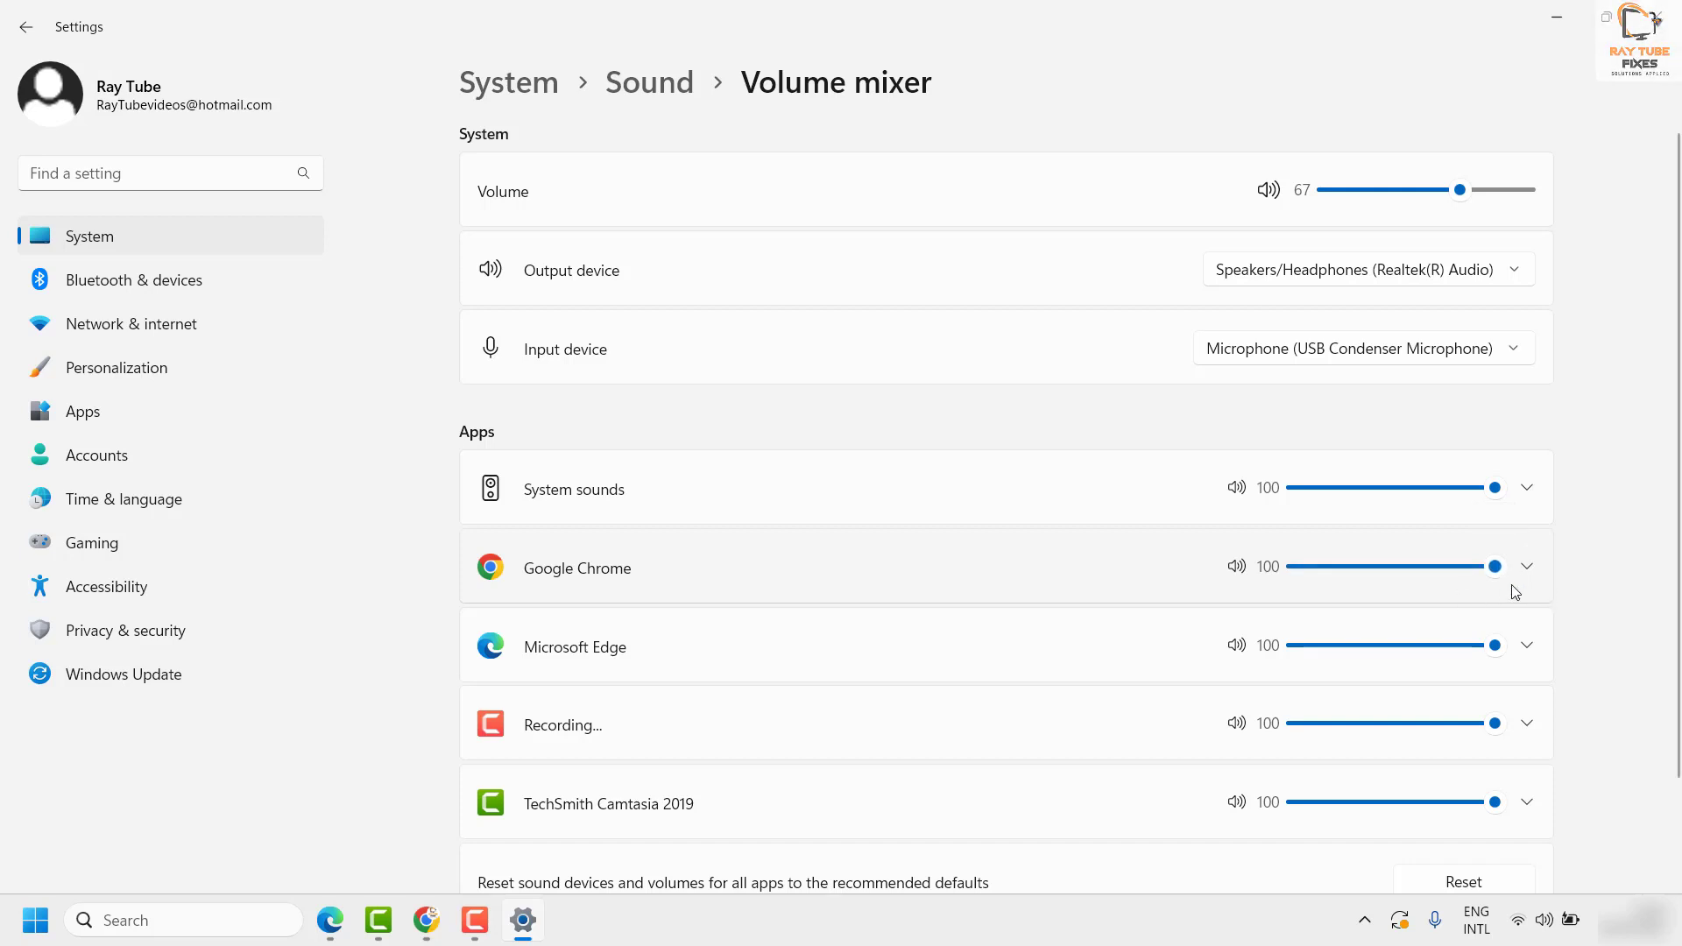
{"action": "left_click", "coordinate": [1526, 573]}
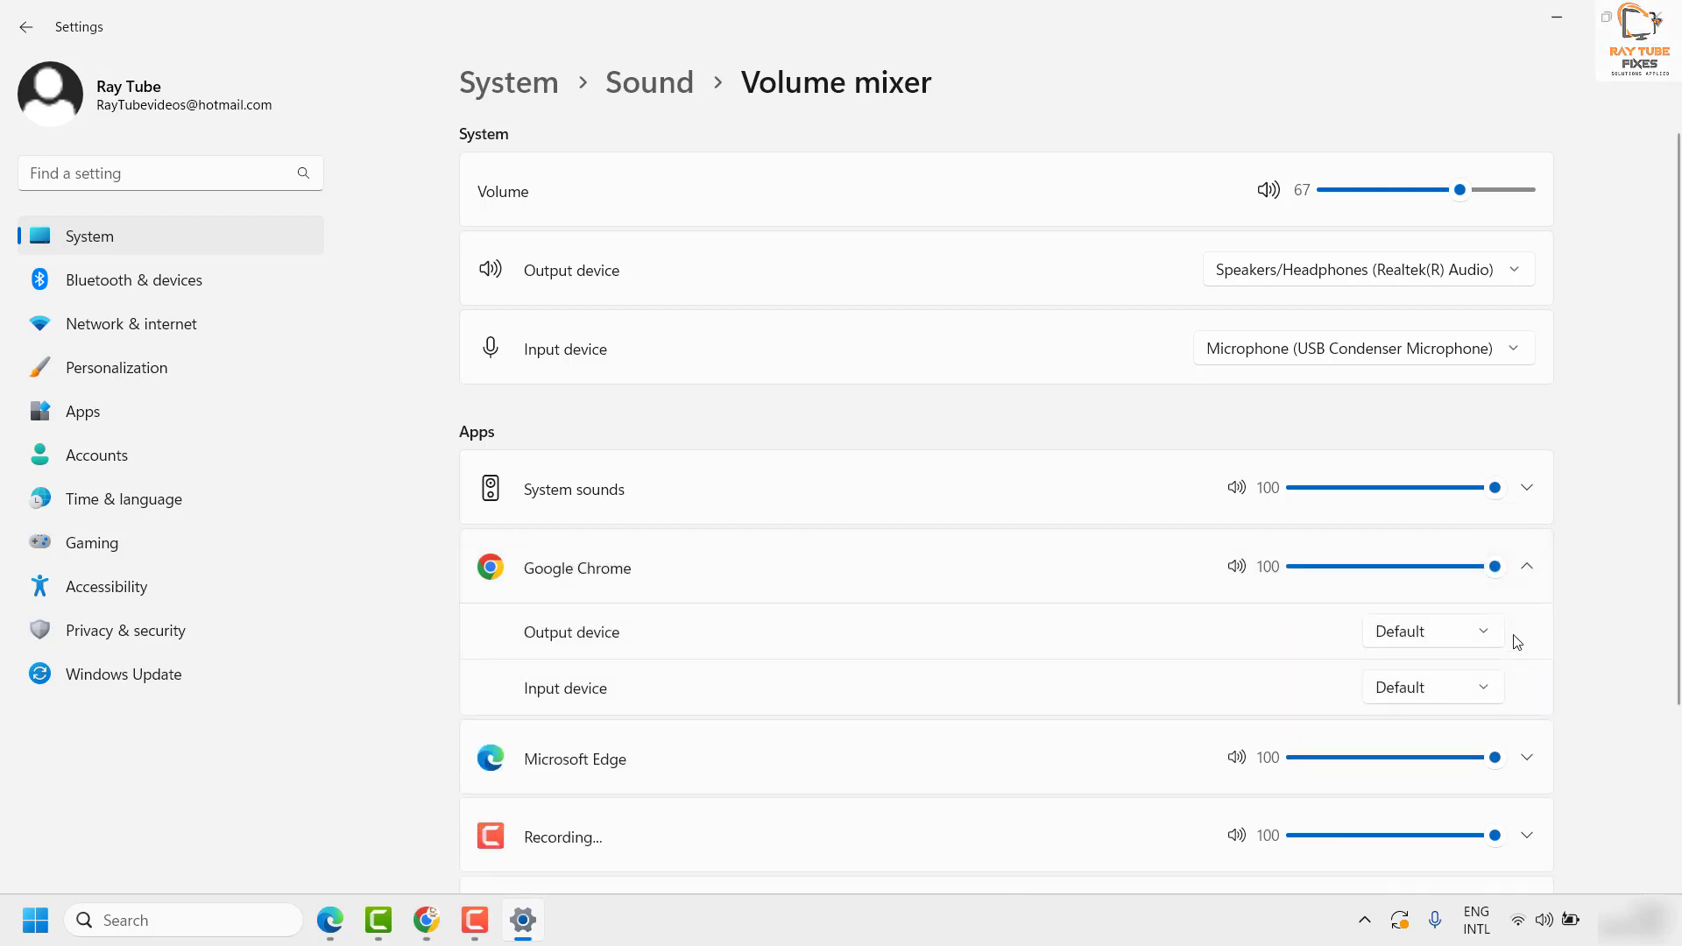
{"action": "left_click", "coordinate": [1526, 575]}
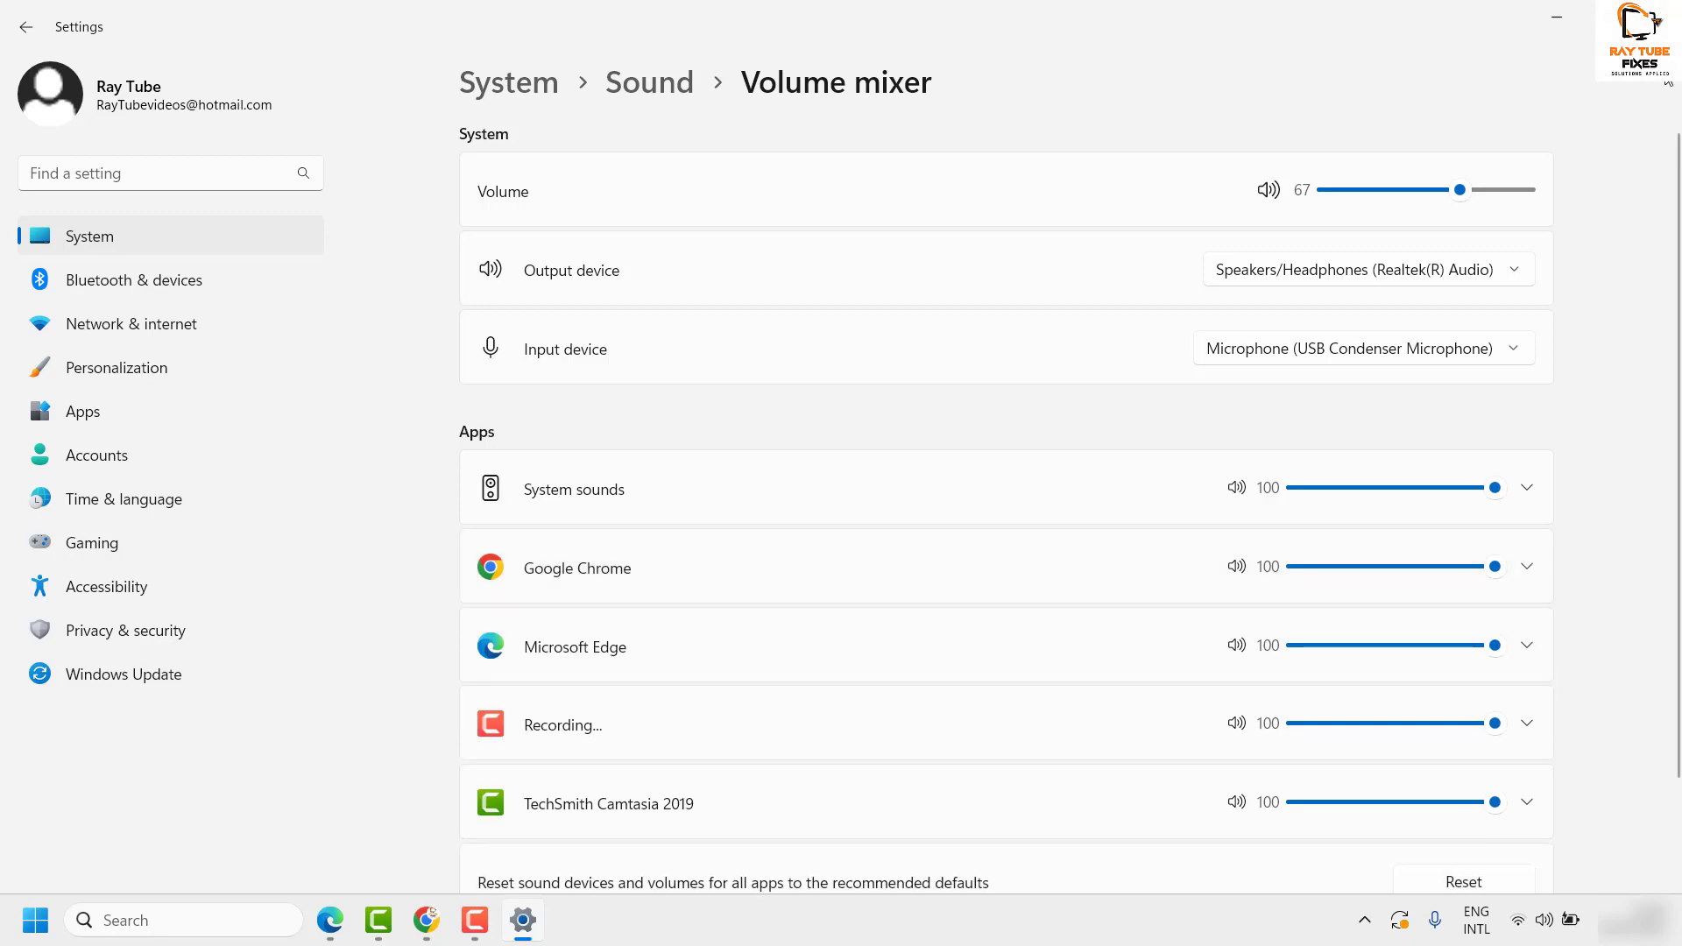
{"action": "left_click", "coordinate": [1551, 37]}
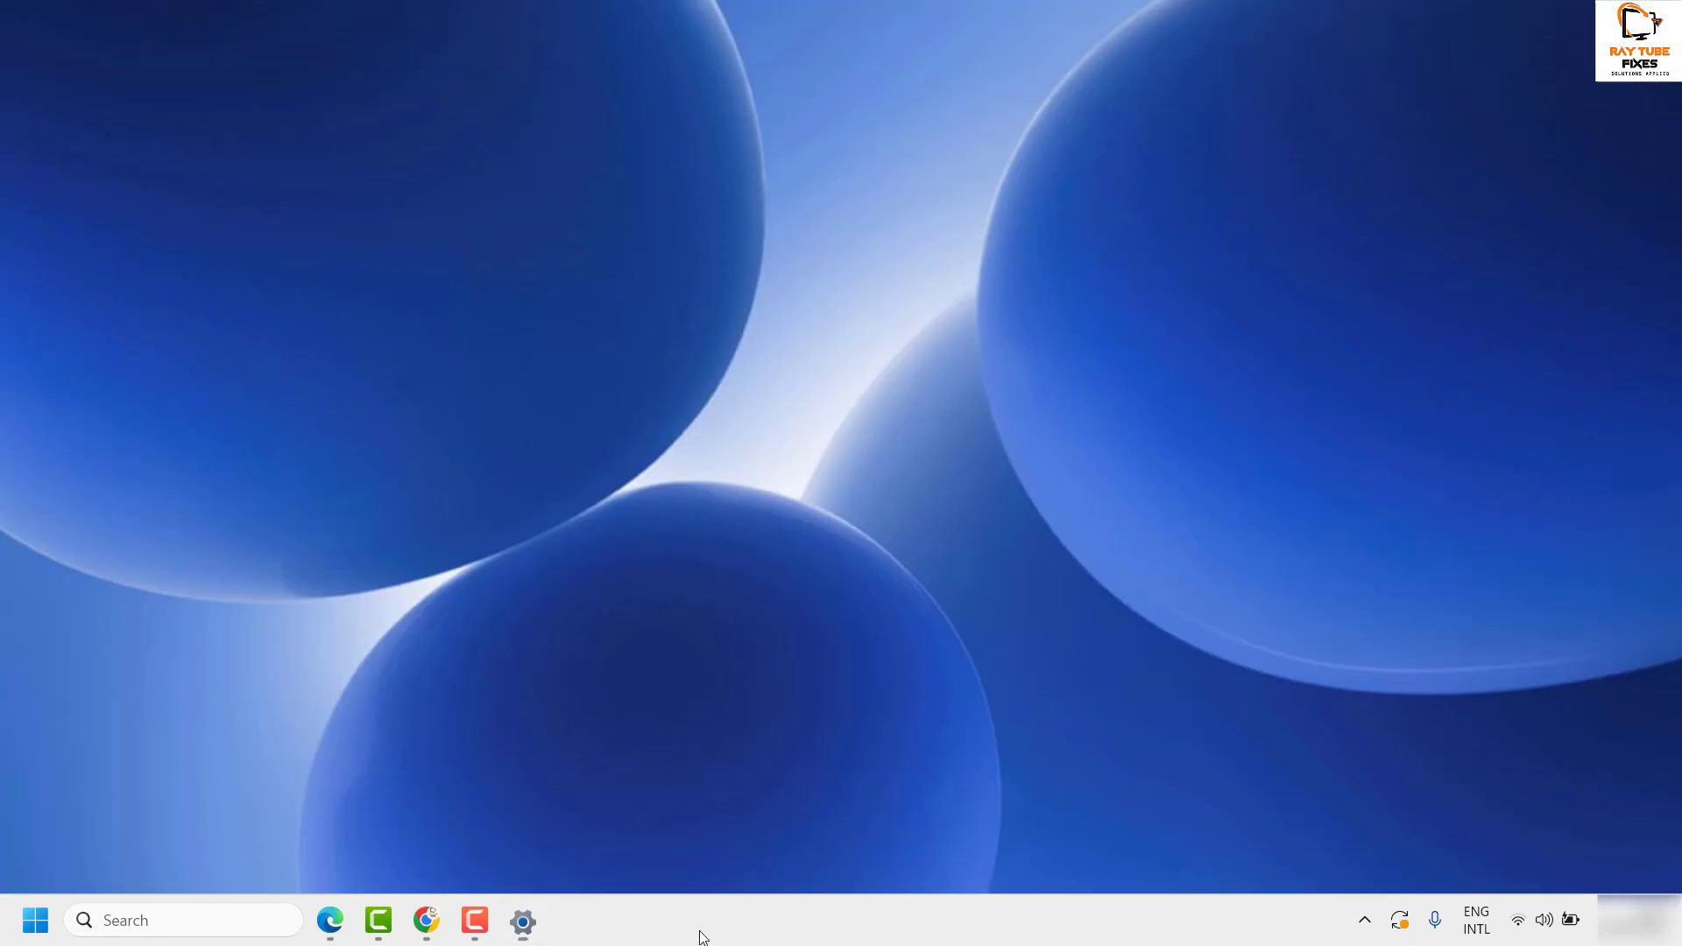
{"action": "left_click", "coordinate": [428, 922]}
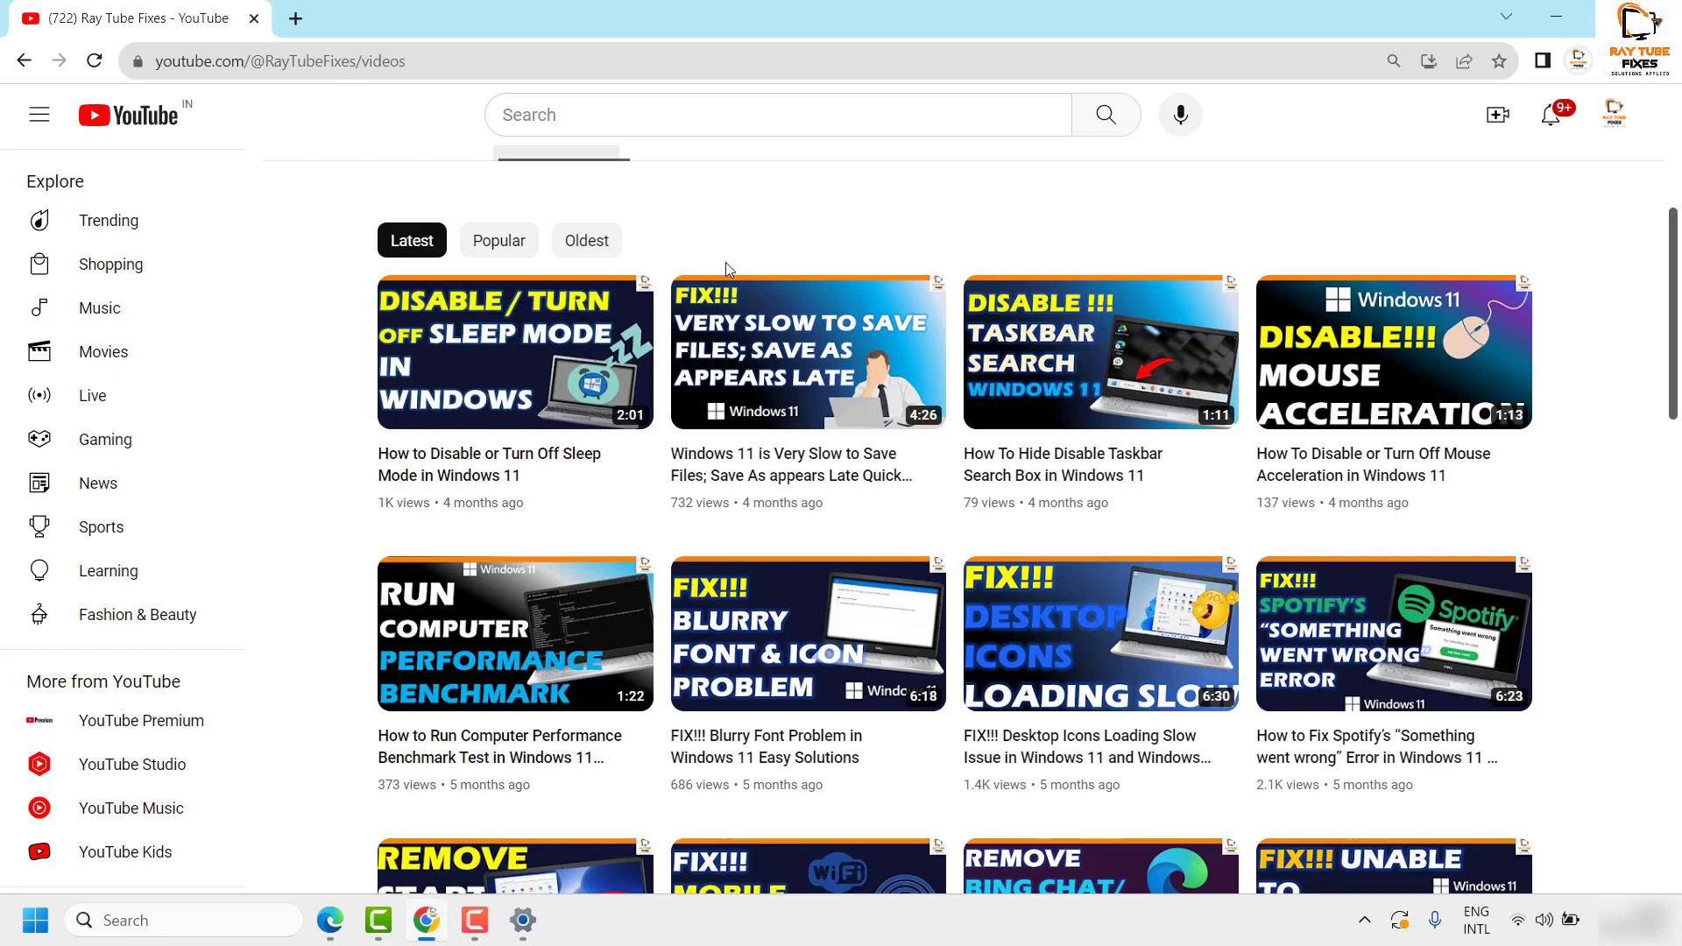
{"action": "left_click", "coordinate": [1553, 30]}
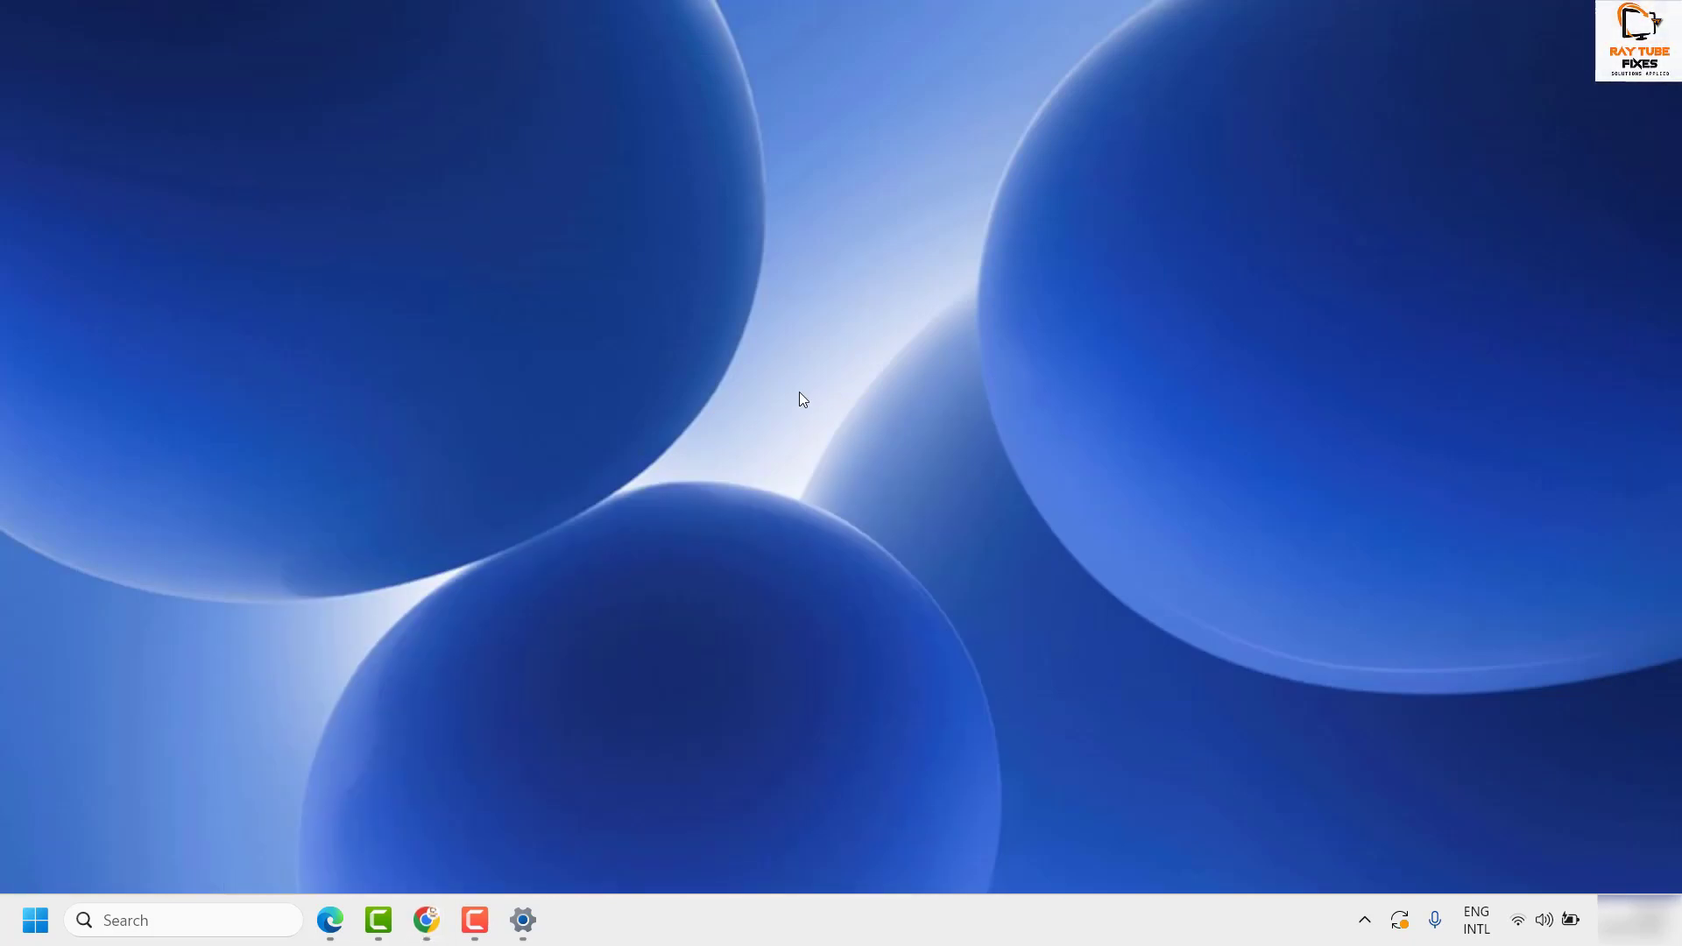